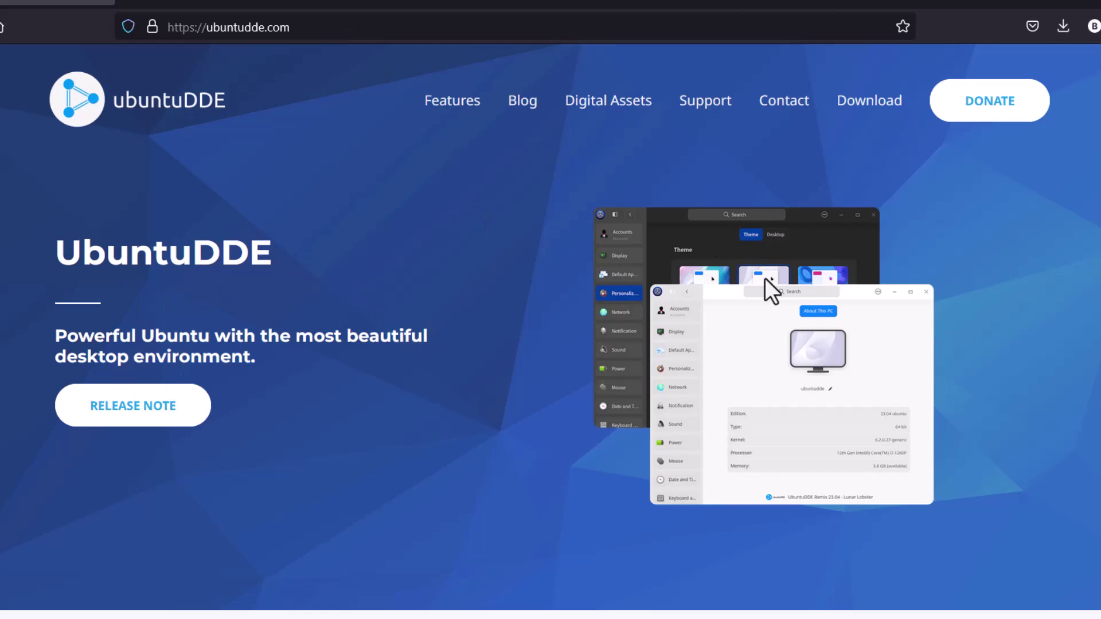
Open the UbuntuDDE Remix 23.04 Lunar release note from the ubuntudde.com homepage banner
left_click(132, 410)
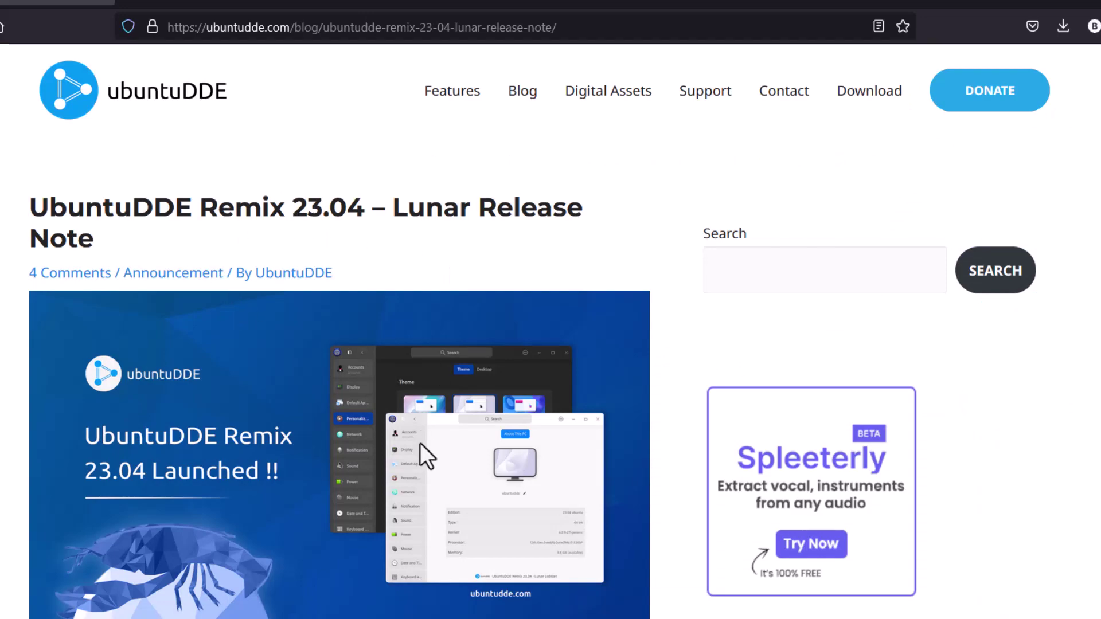
Read the 23.04 key features and system requirements, then go to the Download page
scroll(420, 442, "down", 8)
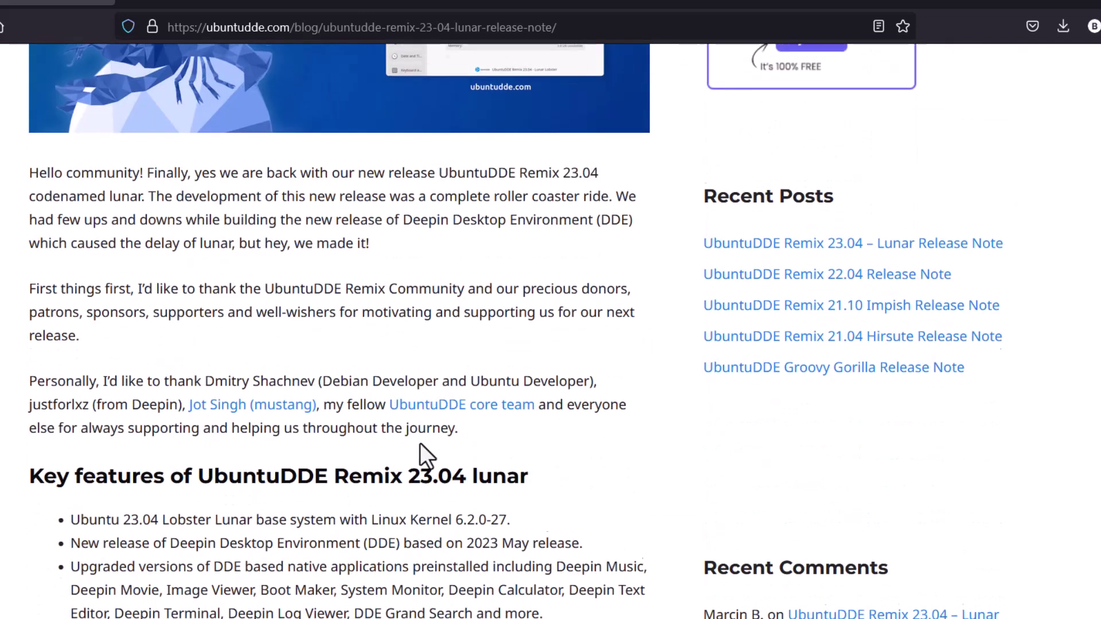
scroll(420, 444, "down", 3)
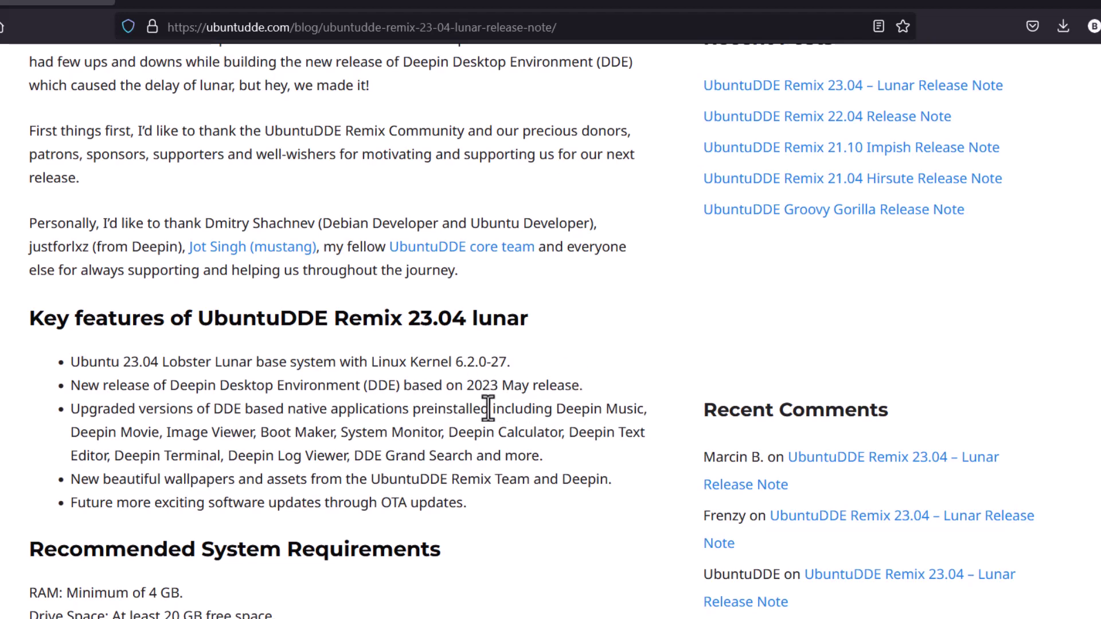
scroll(341, 542, "down", 1)
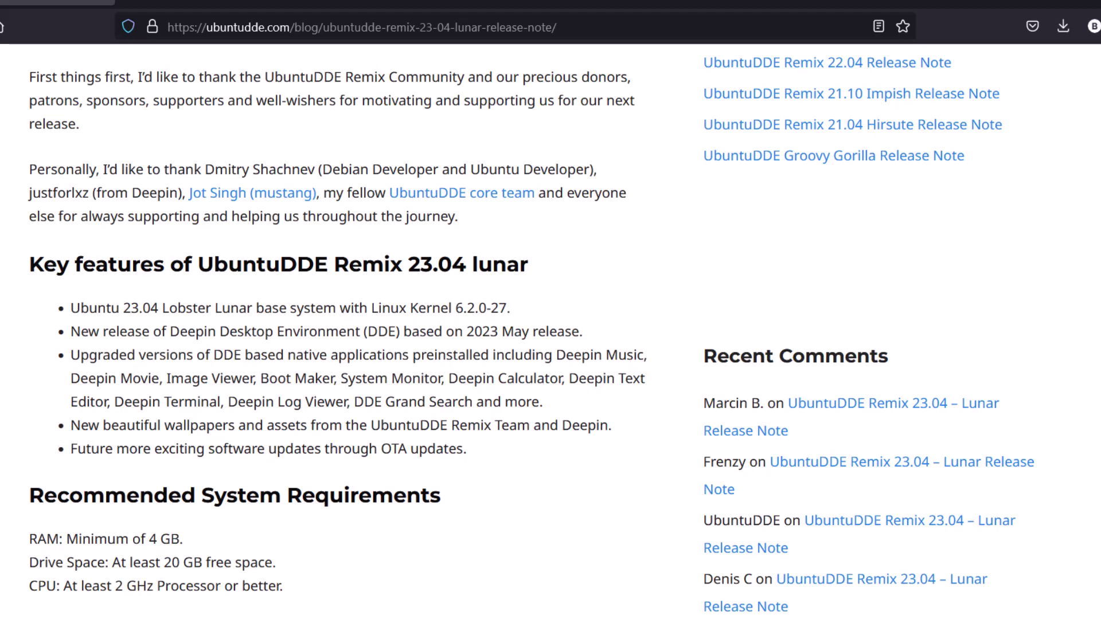
scroll(338, 327, "down", 10)
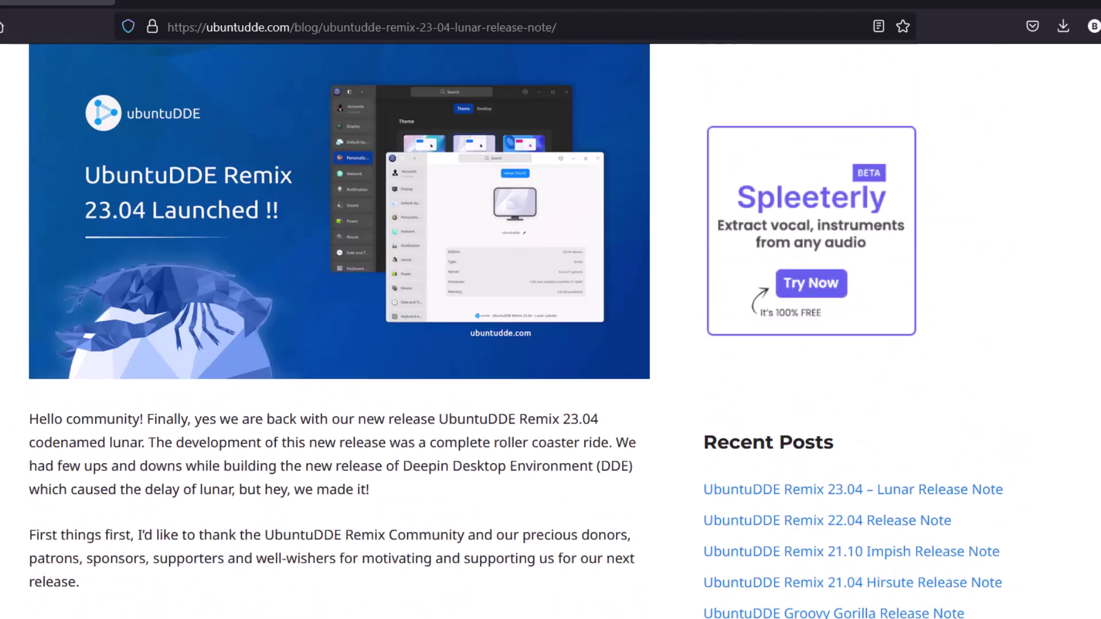
scroll(339, 327, "up", 5)
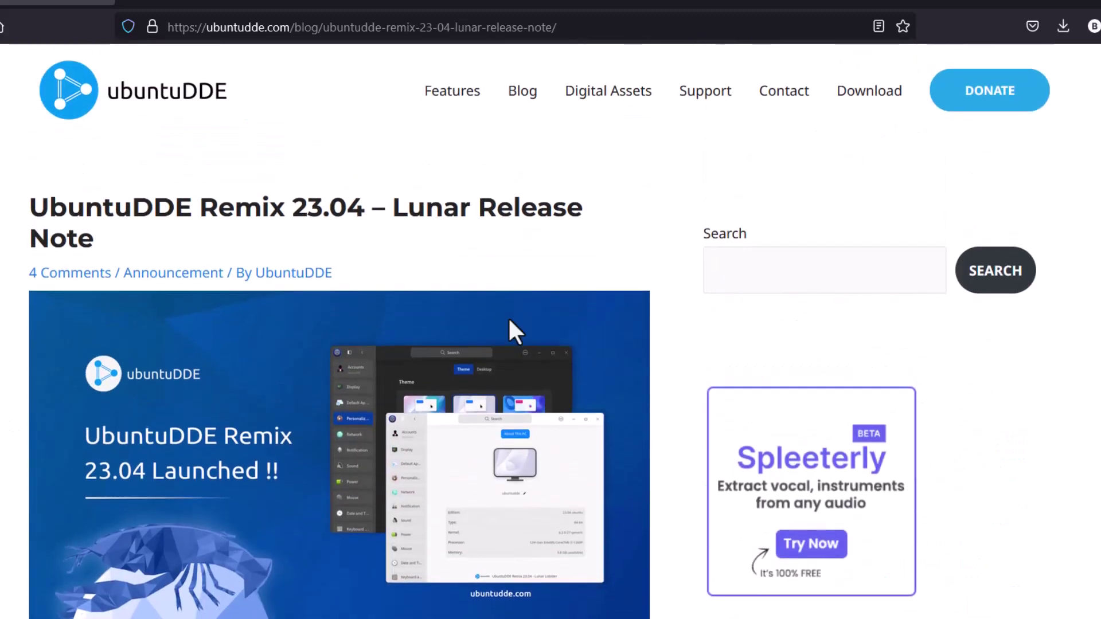
left_click(869, 92)
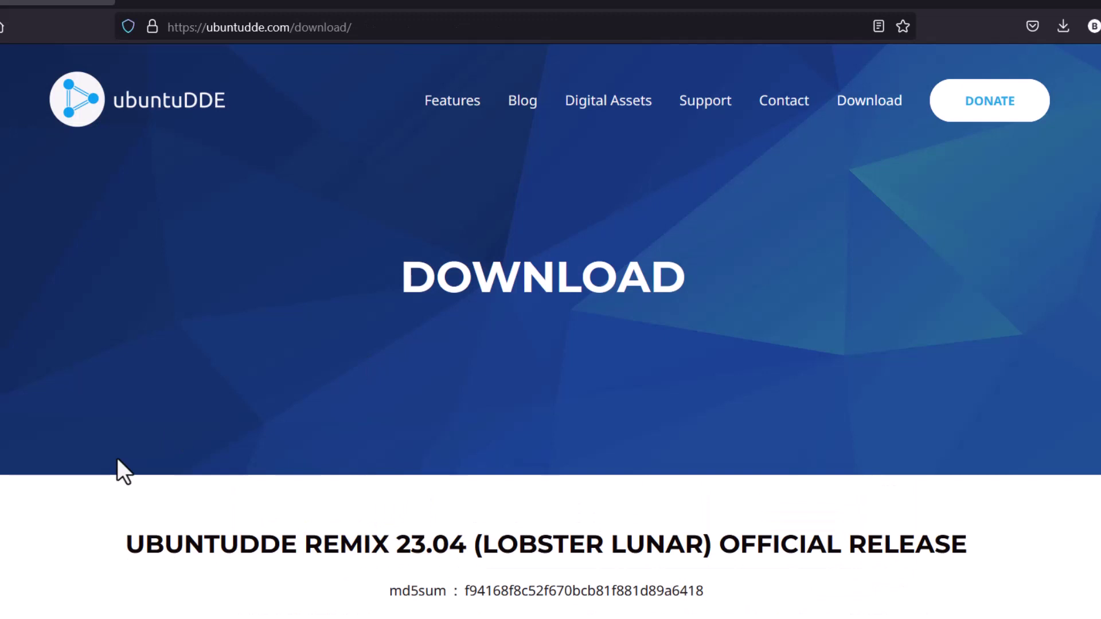
Download the ubuntudde-23.04-amd64-desktop.iso torrent file via the Torrent P2P Network link
scroll(52, 456, "down", 1)
scroll(49, 452, "down", 5)
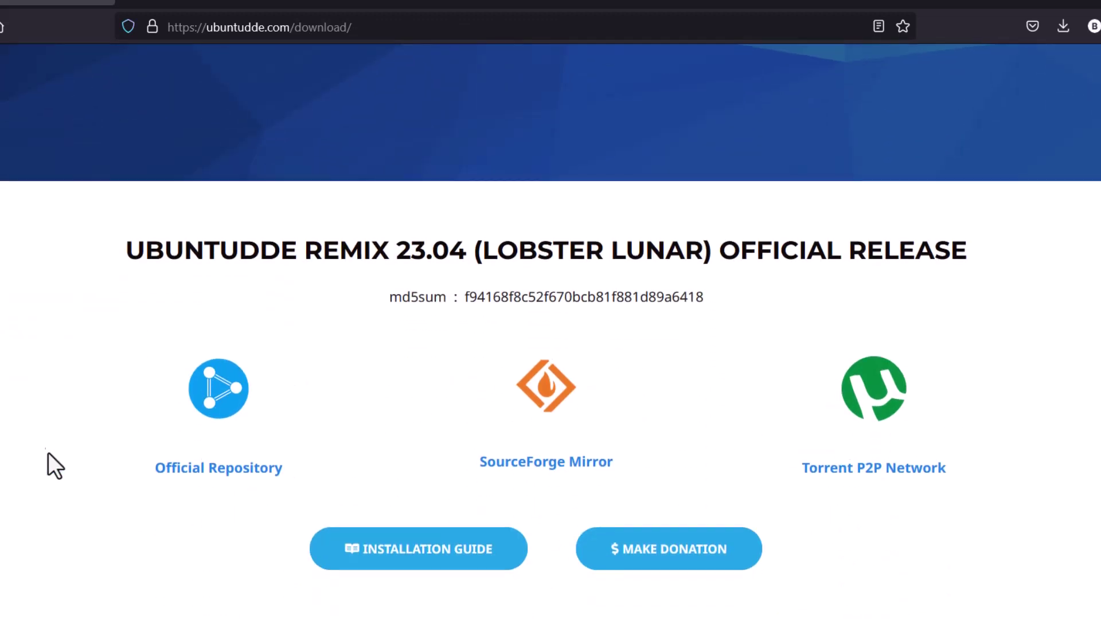
scroll(36, 403, "down", 1)
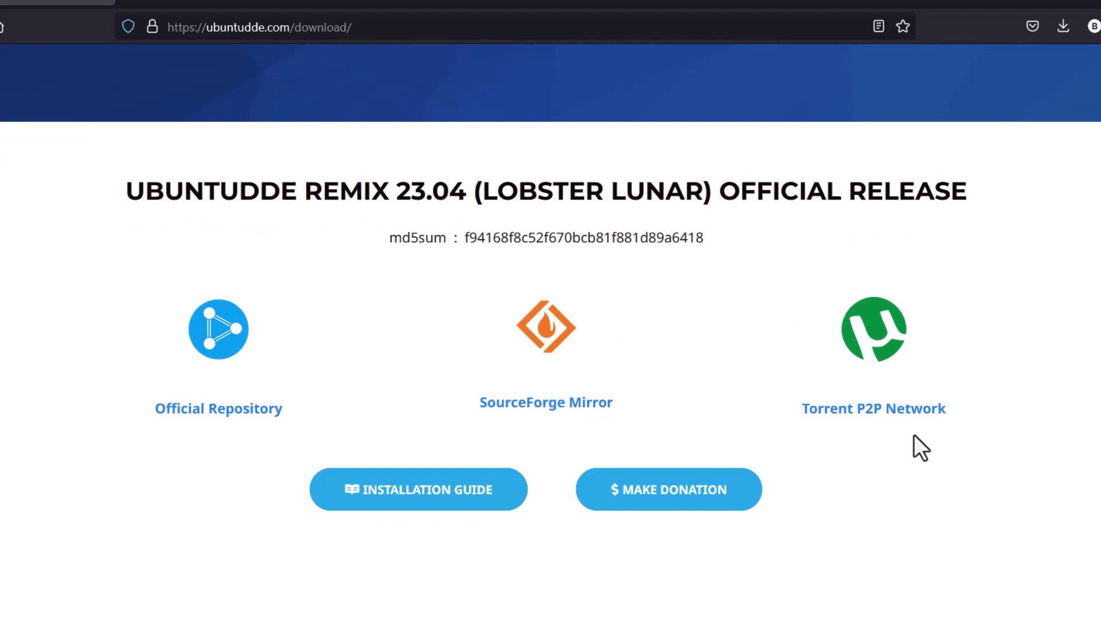
left_click(847, 410)
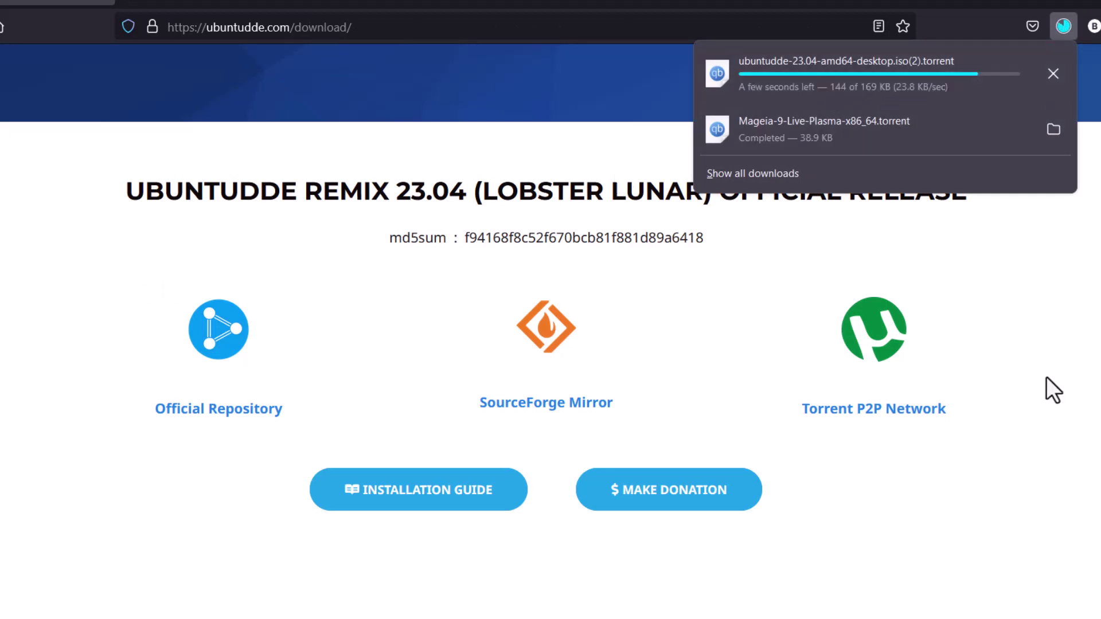
scroll(1046, 378, "down", 5)
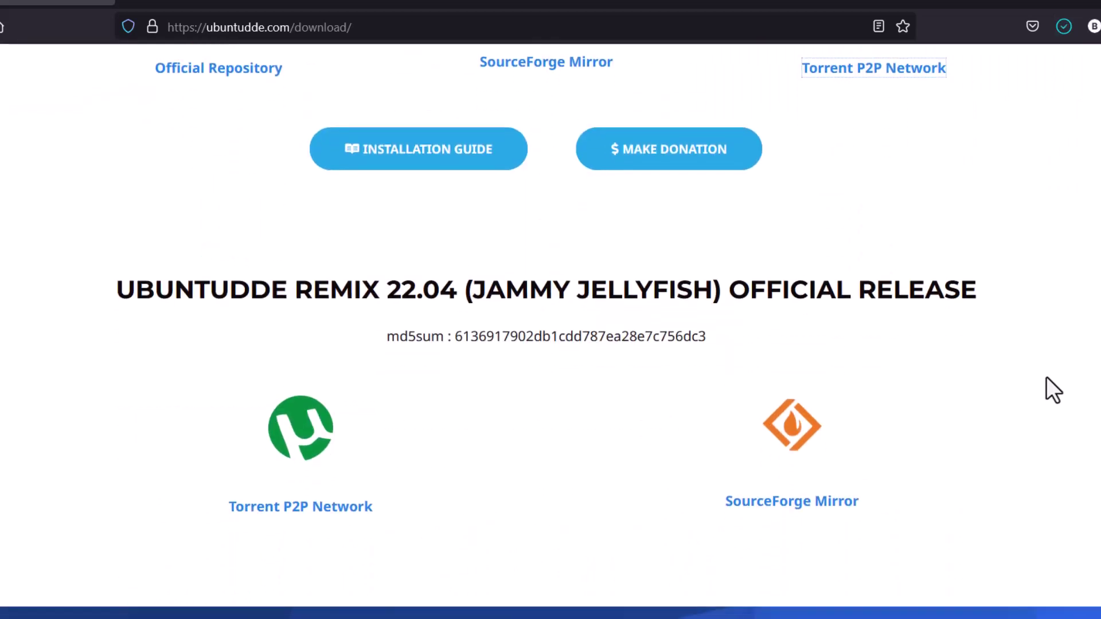
scroll(1046, 376, "down", 1)
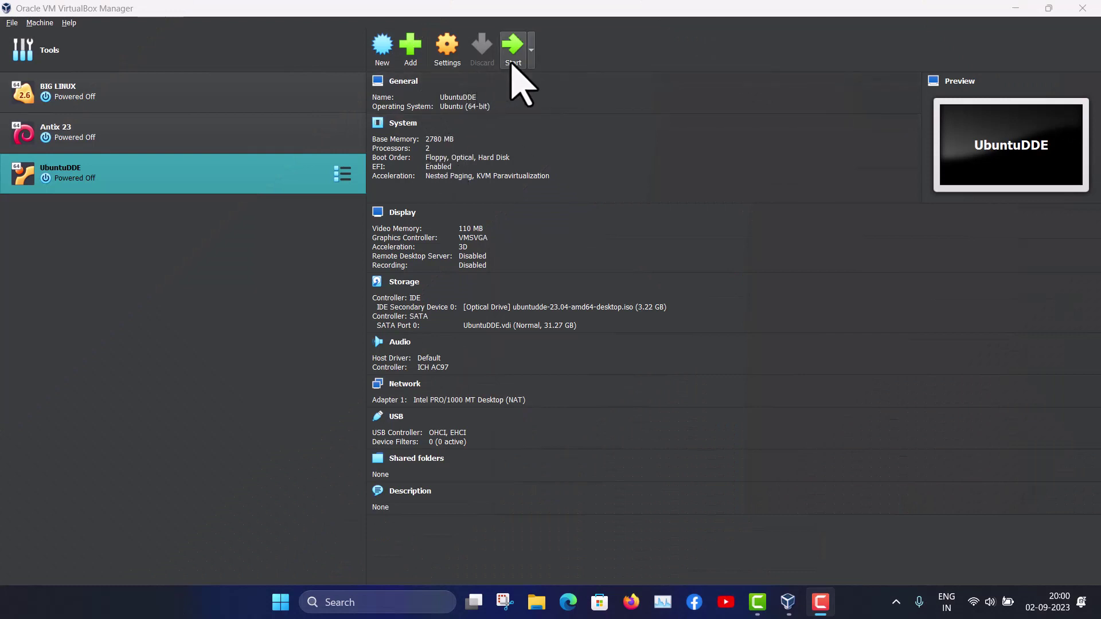
Start the UbuntuDDE VM and boot straight past the boot menu countdown
left_click(512, 64)
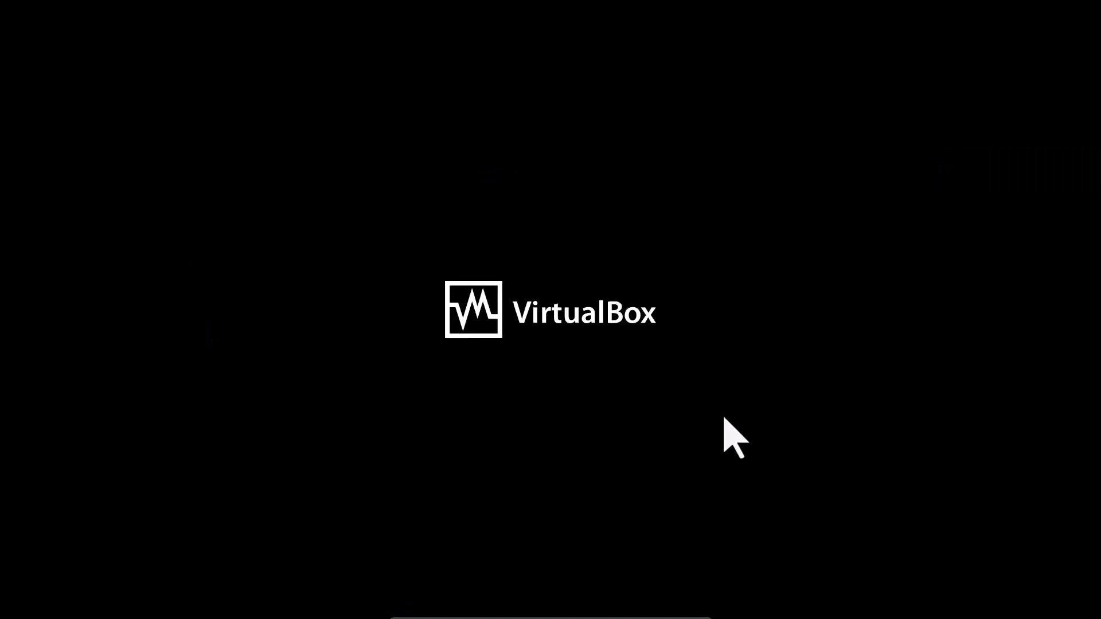
key("Return")
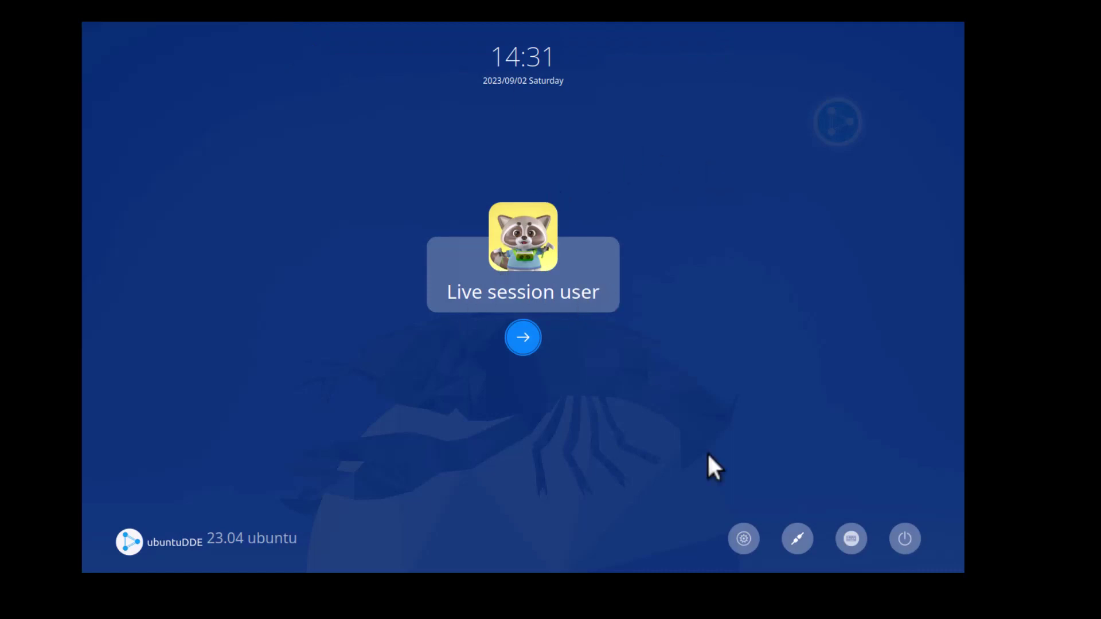
Log in as Live session user with the dde-x11 session
left_click(744, 538)
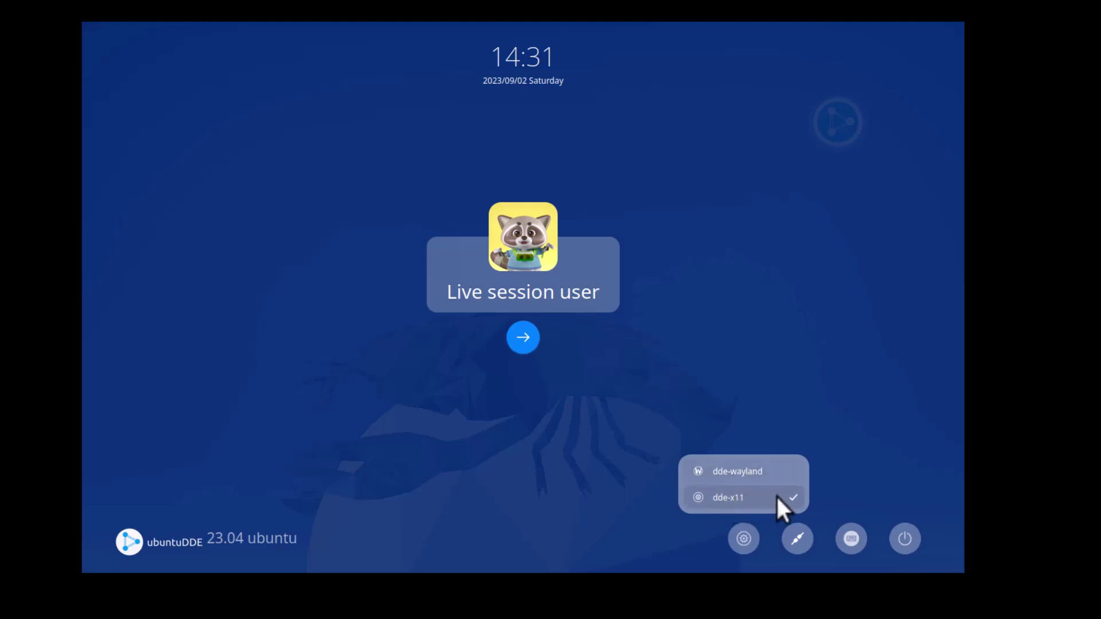
left_click(526, 337)
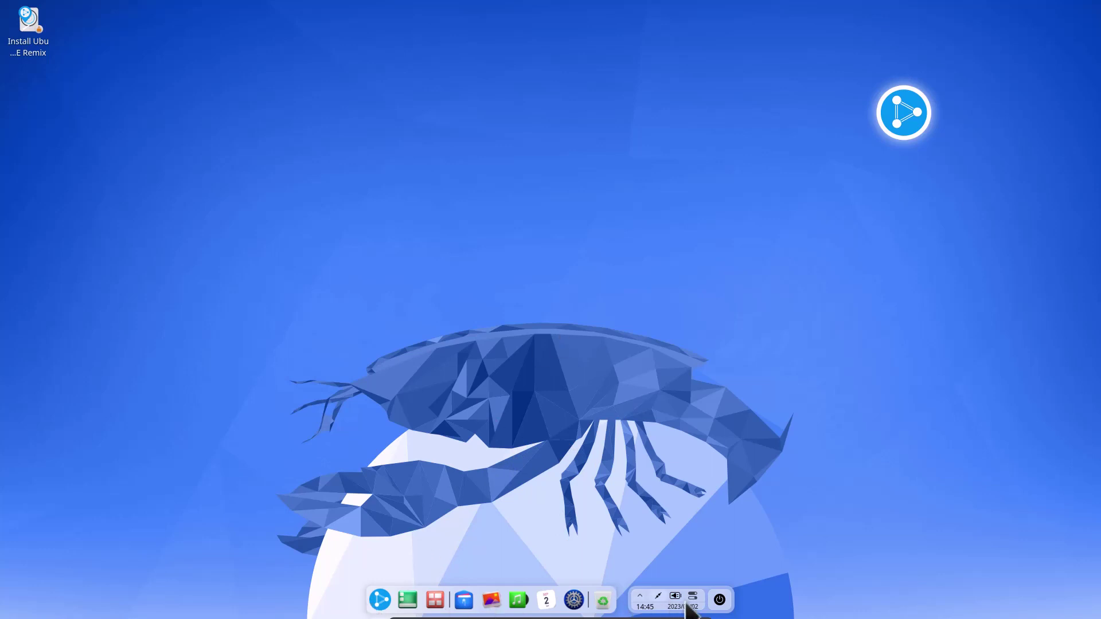
Flip between the full-screen launcher's two app pages, then switch to the windowed launcher
left_click(379, 601)
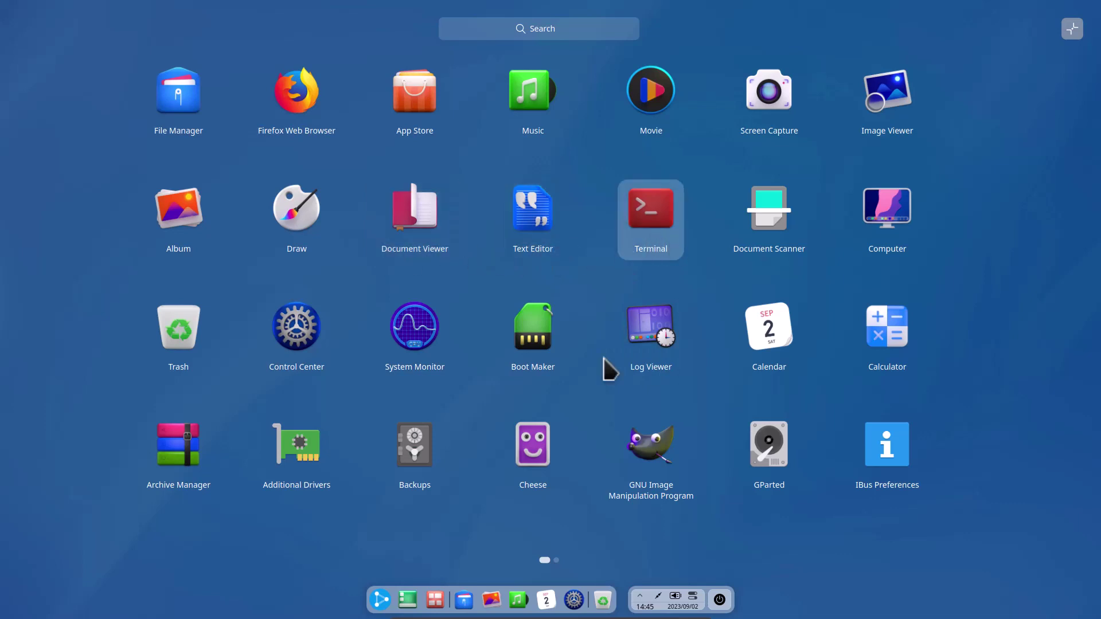
left_click(554, 561)
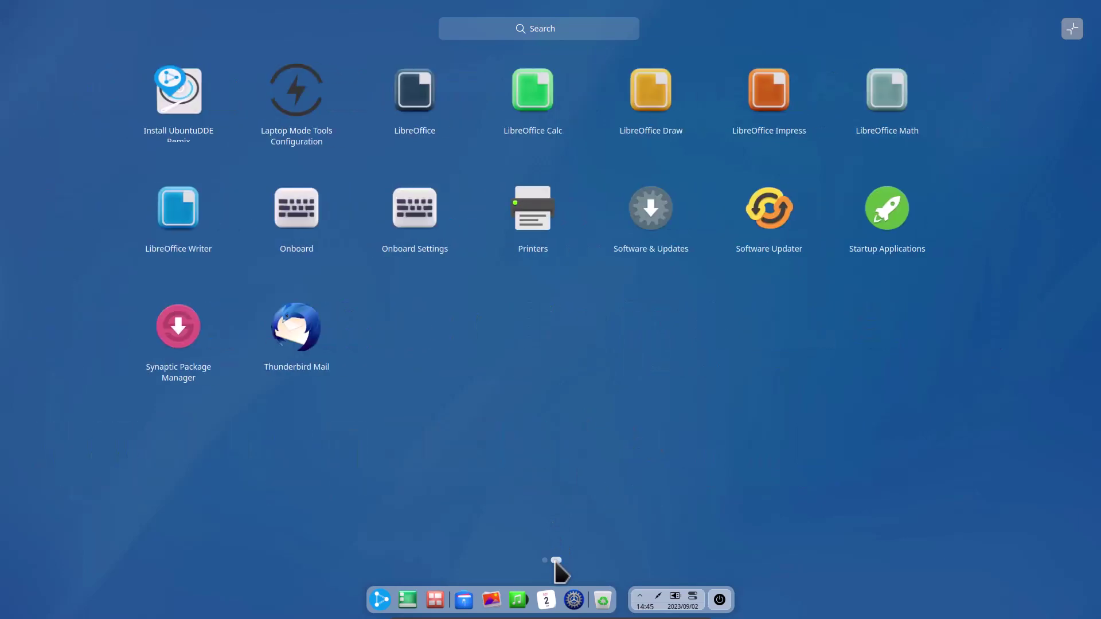
left_click(544, 561)
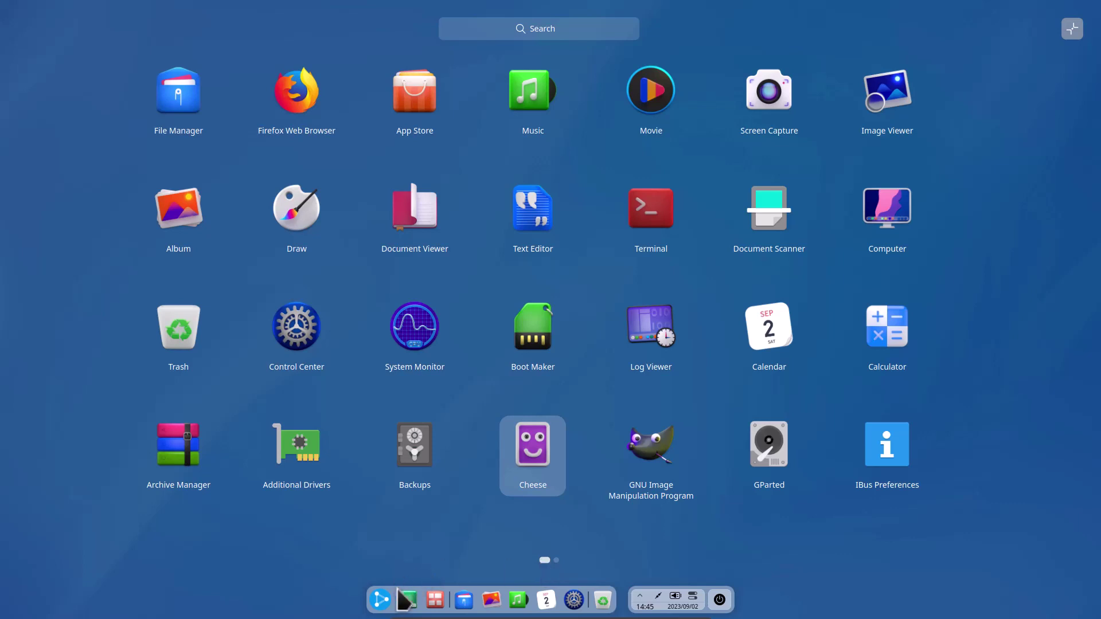
left_click(1071, 30)
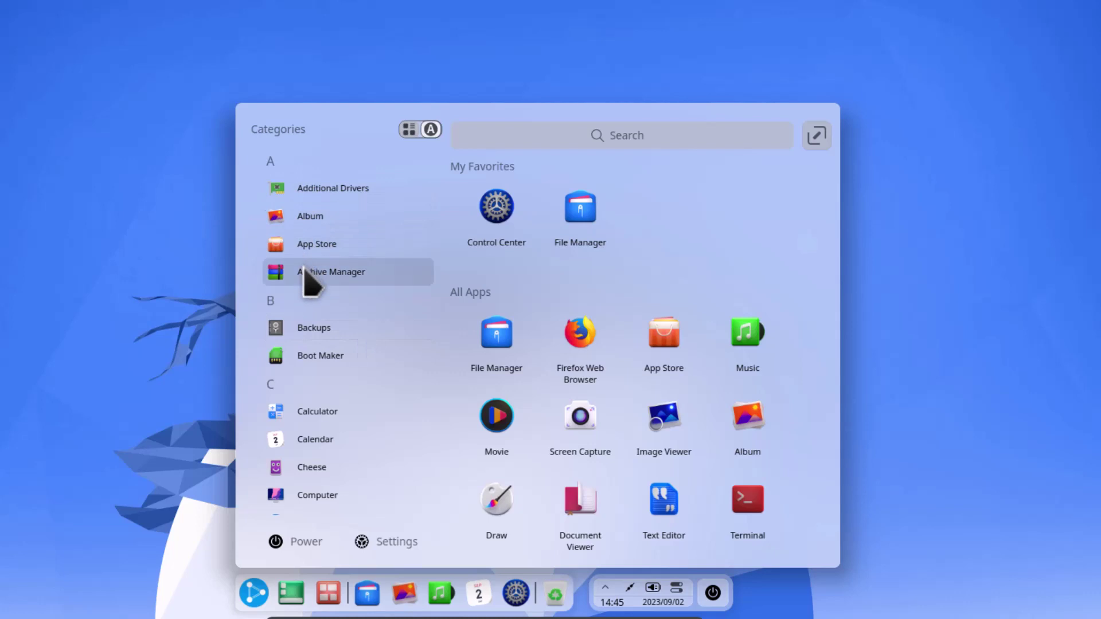
Browse the launcher's app list and regroup it by category instead of alphabetically
scroll(313, 410, "down", 3)
scroll(314, 418, "down", 3)
scroll(315, 418, "up", 5)
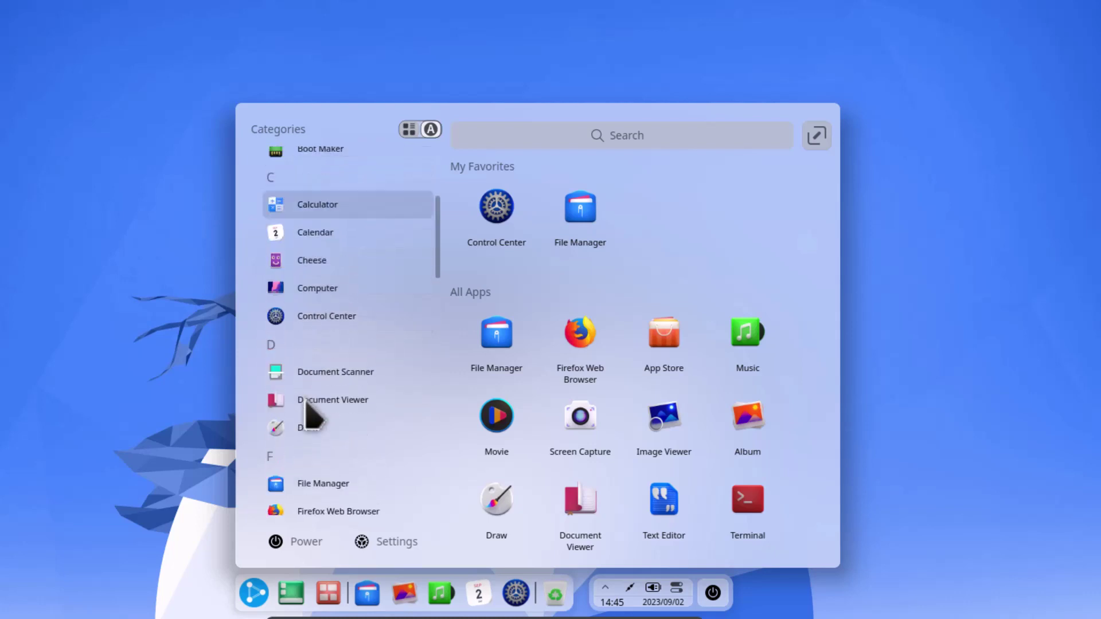
left_click(409, 132)
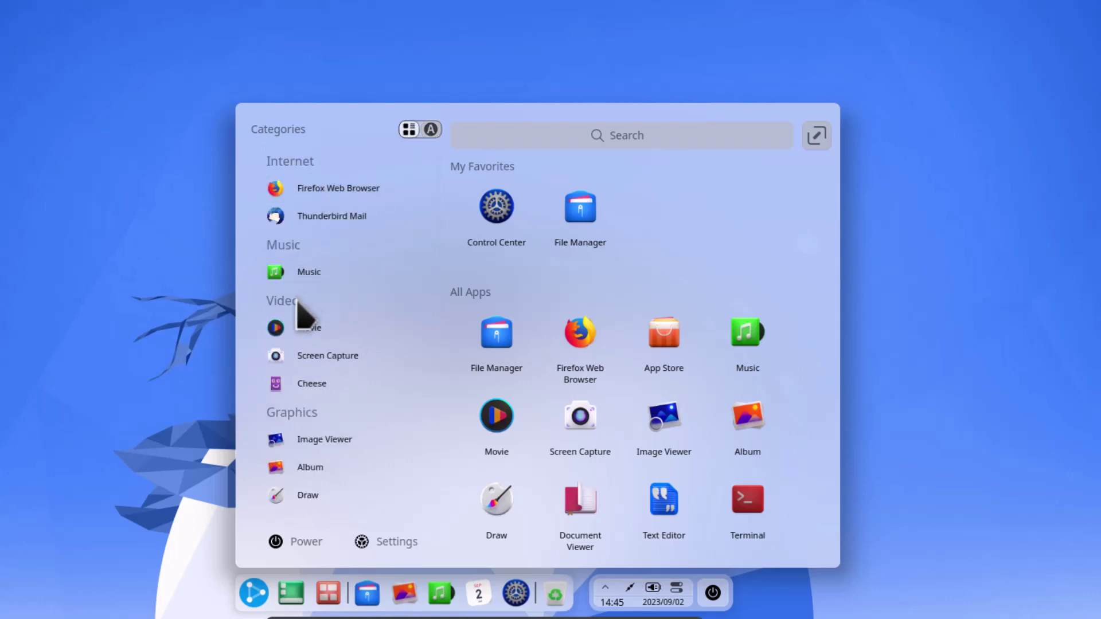
scroll(315, 428, "down", 12)
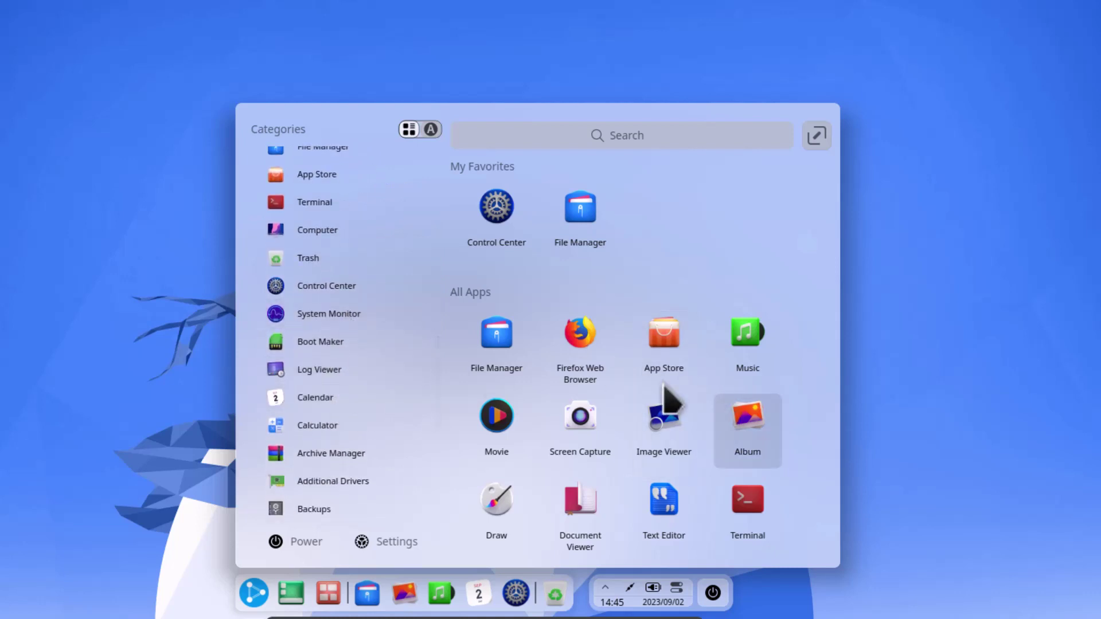
scroll(664, 384, "down", 10)
scroll(667, 401, "up", 10)
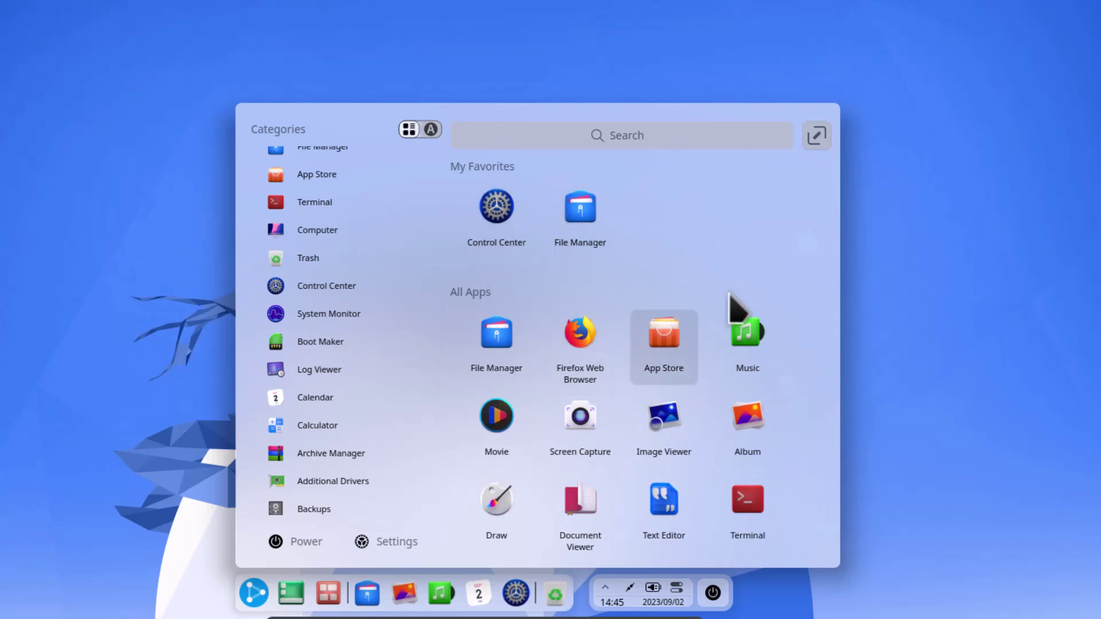
Search the launcher for 'fire' to find Firefox, then close the launcher
left_click(648, 134)
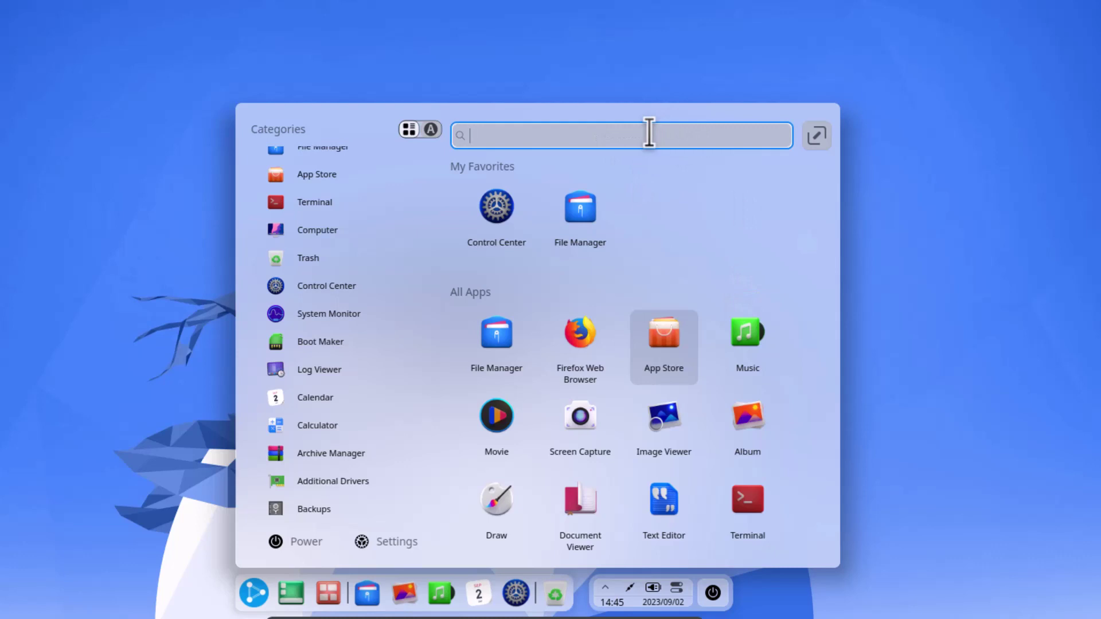
type("fire")
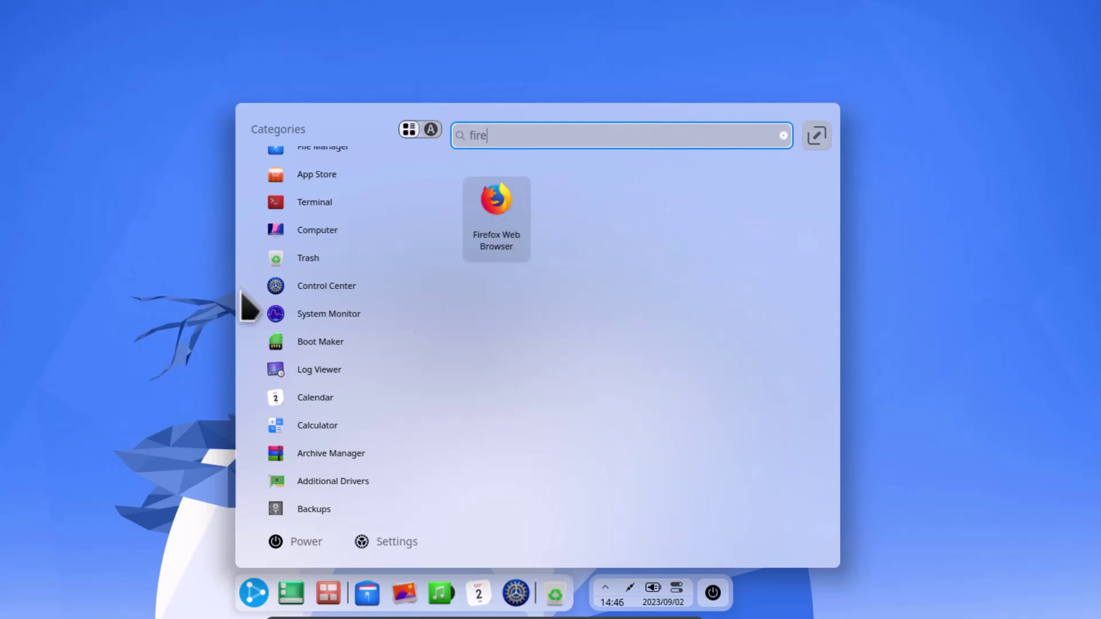
key("Up")
key("Up")
key("Up")
key("Up")
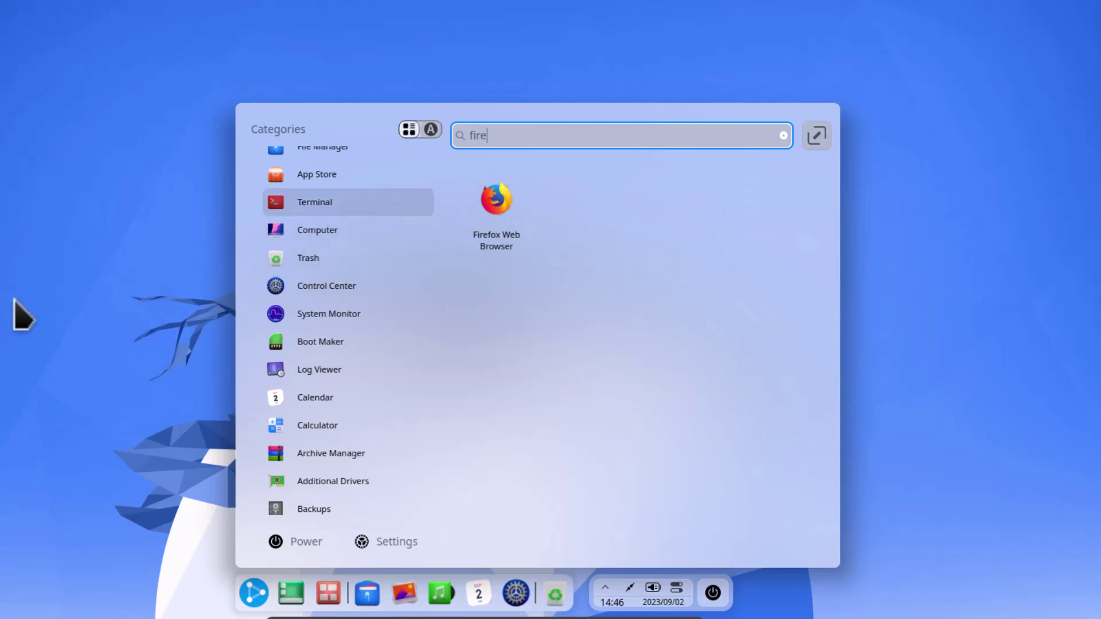
key("Escape")
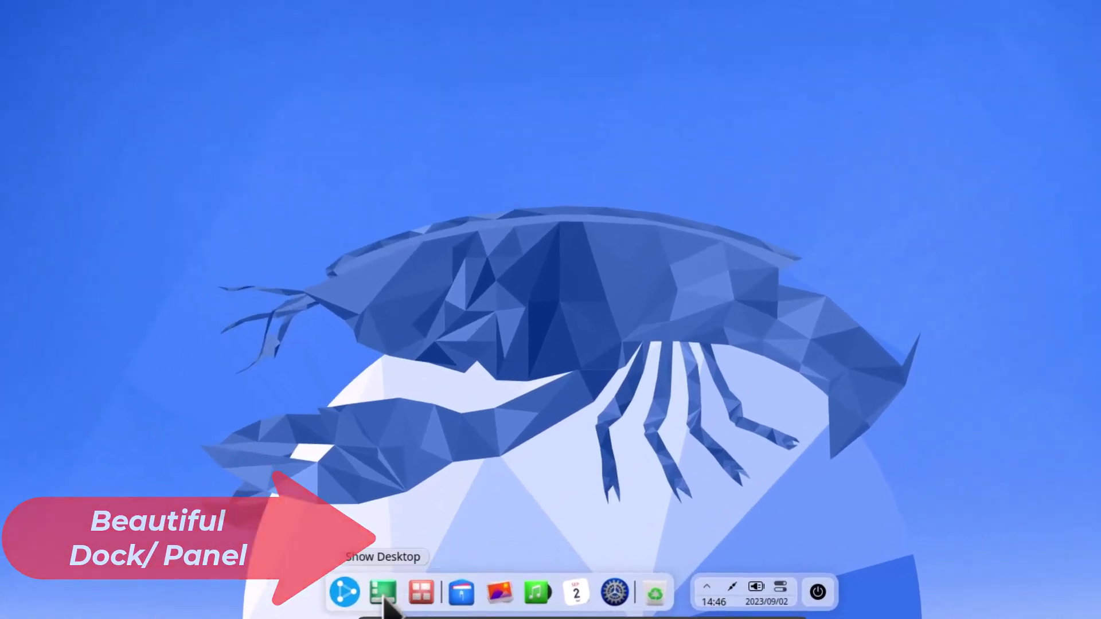
Briefly show Multitasking View and the hidden tray icons, then close both
left_click(416, 598)
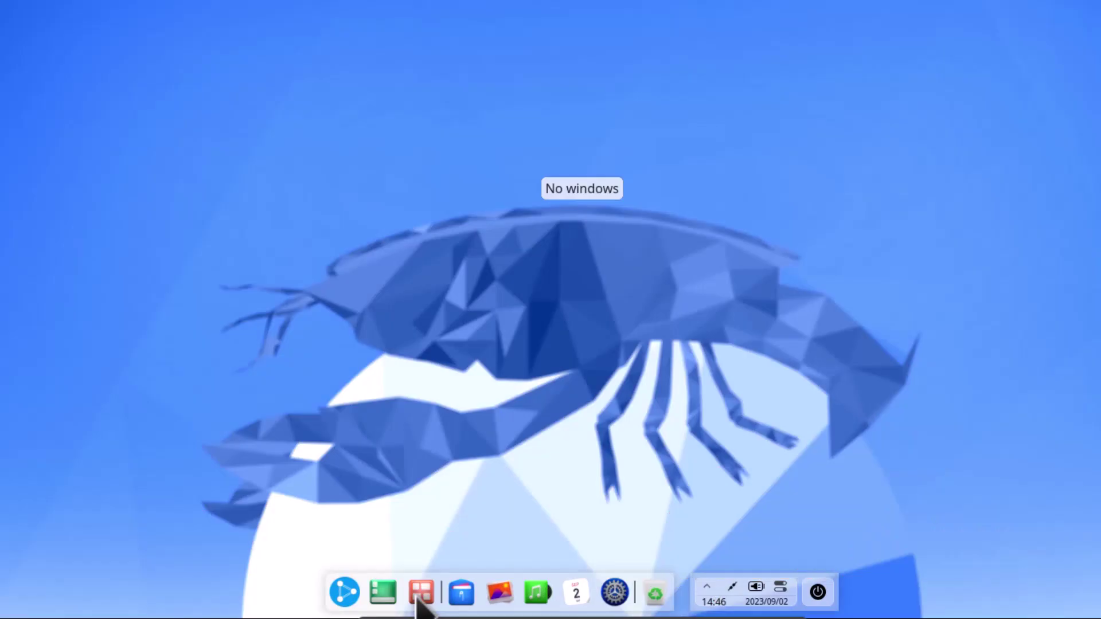
left_click(417, 597)
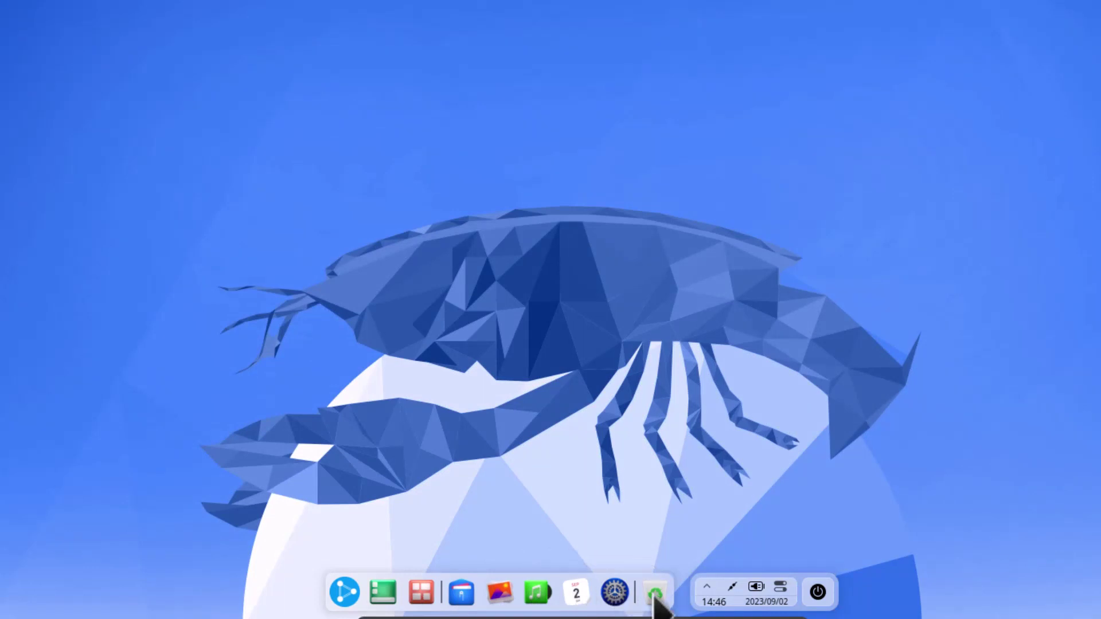
left_click(706, 588)
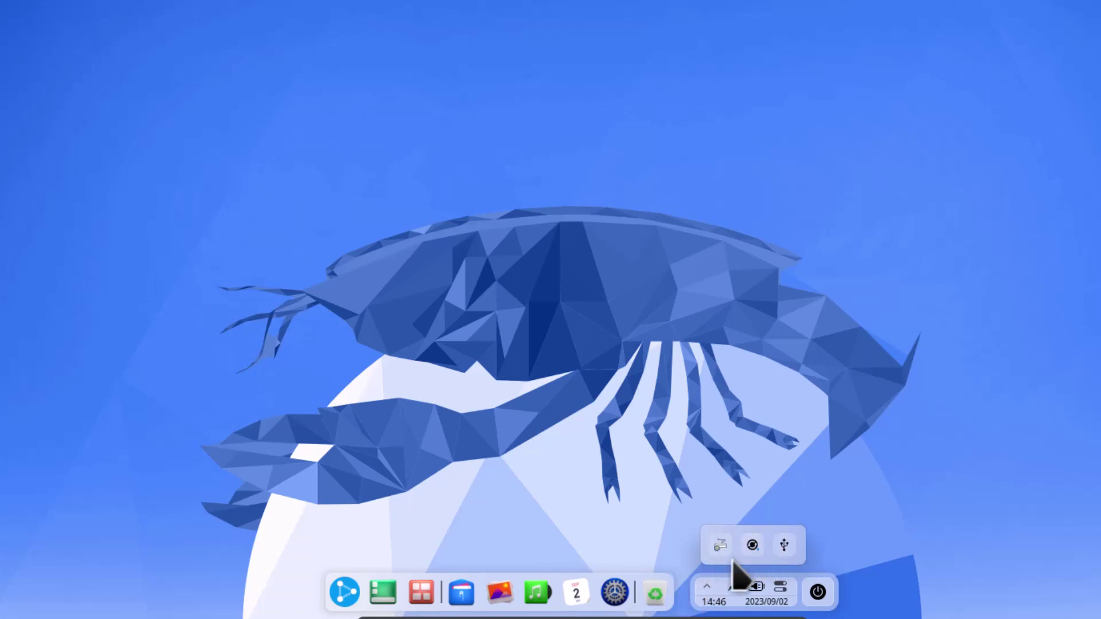
left_click(705, 584)
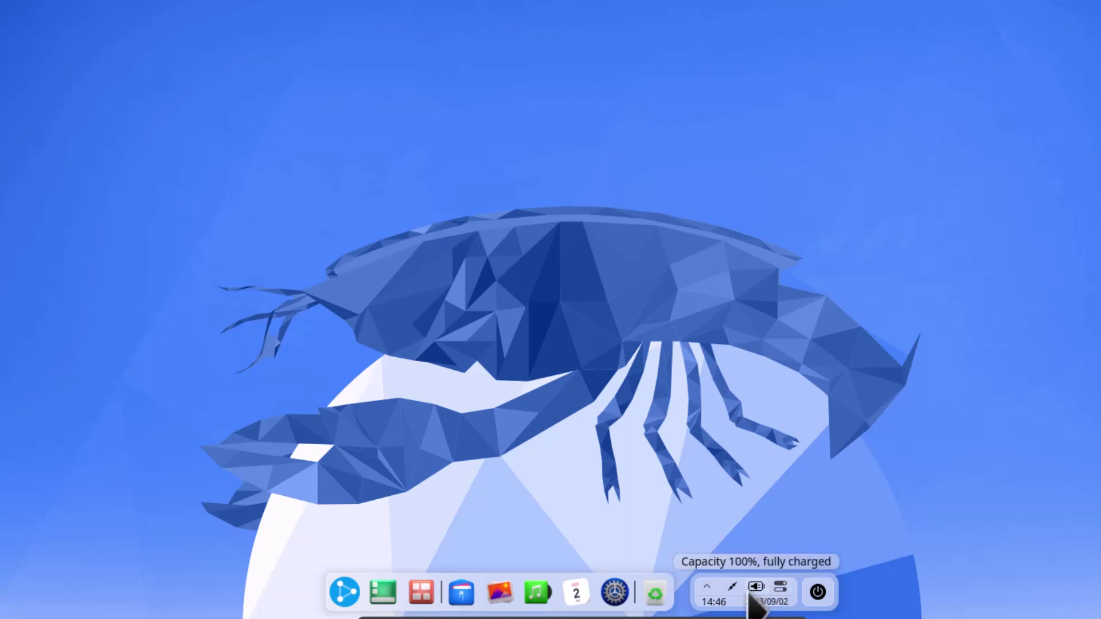
Raise the volume slightly in quick settings, check wired network details, then dismiss all panels
left_click(779, 589)
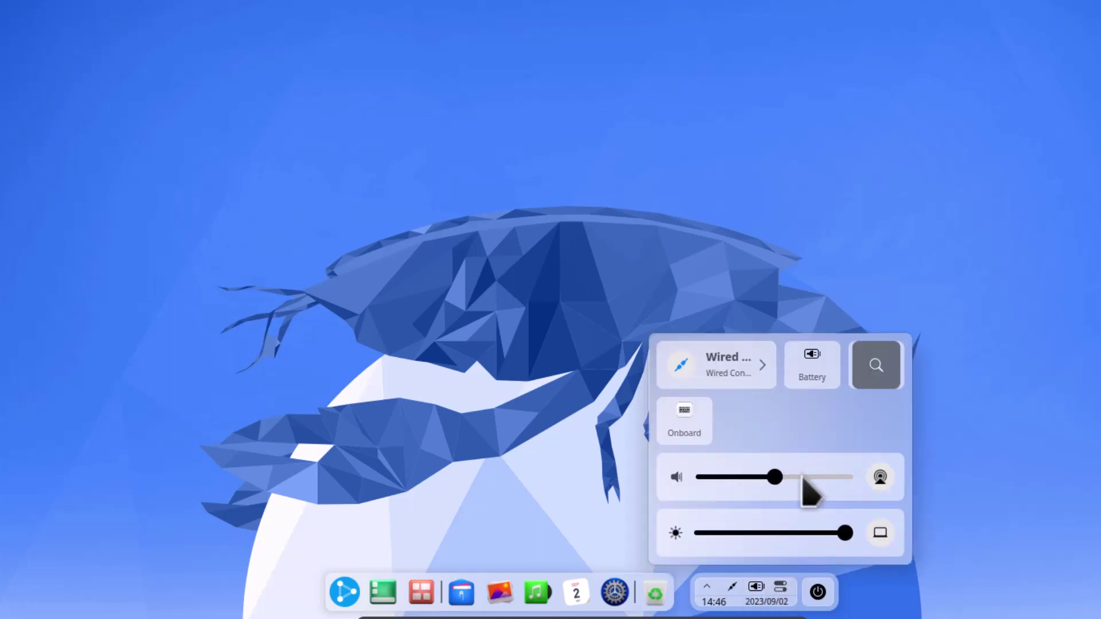
left_click(793, 477)
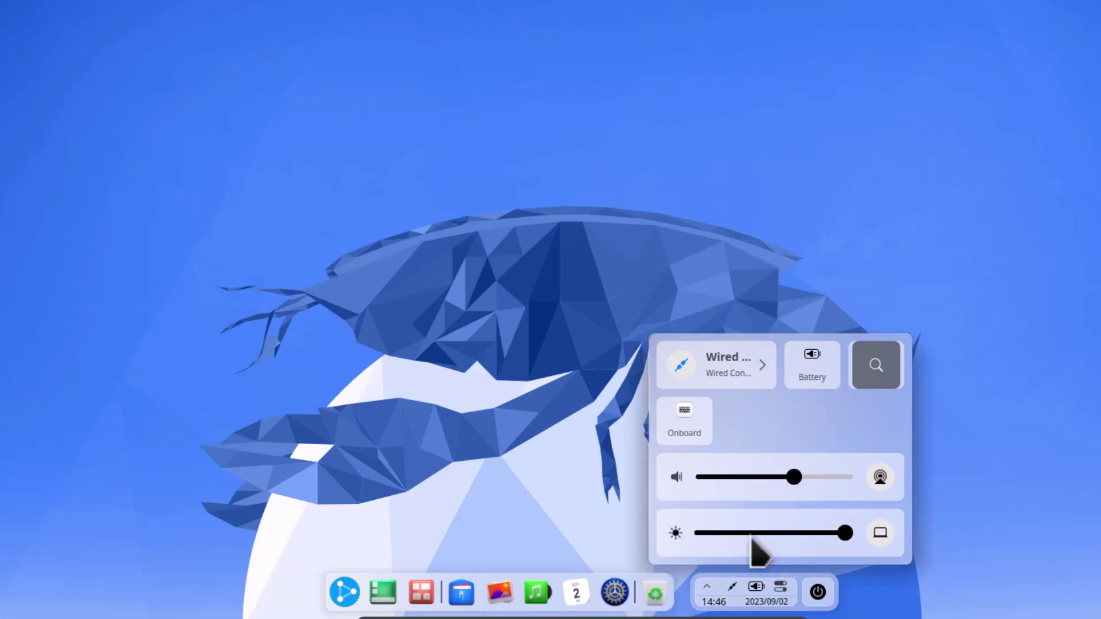
left_click(757, 367)
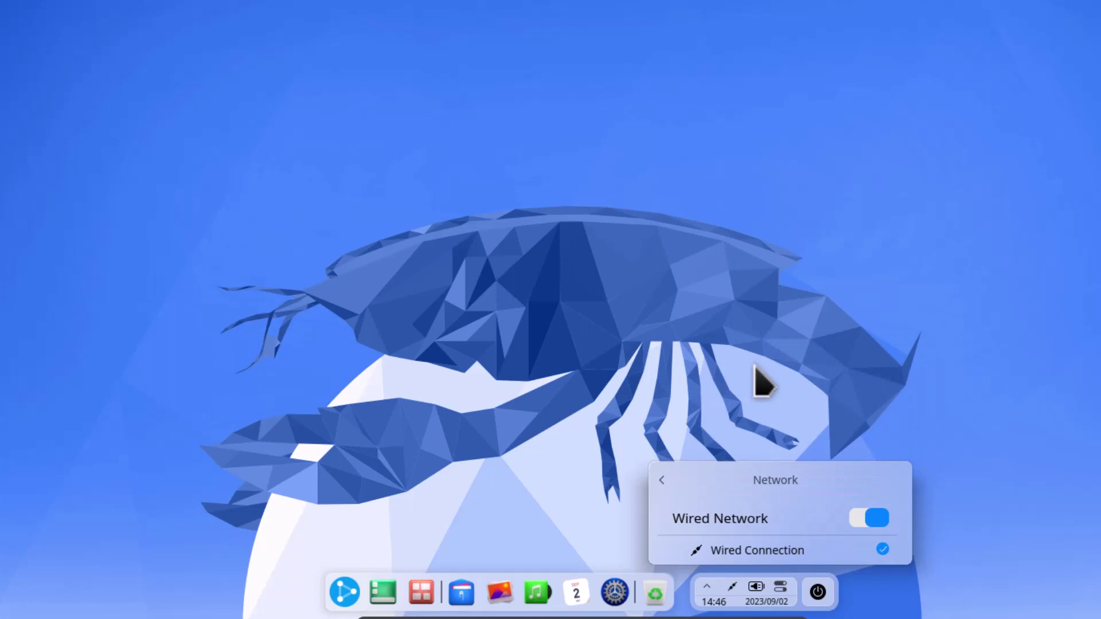
left_click(660, 480)
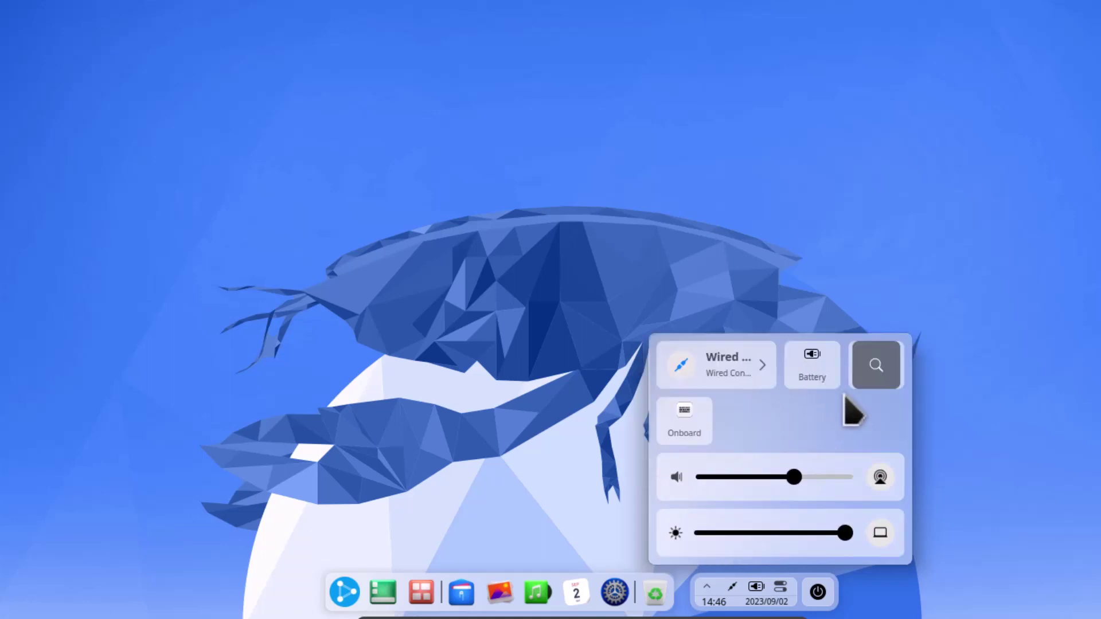
left_click(875, 367)
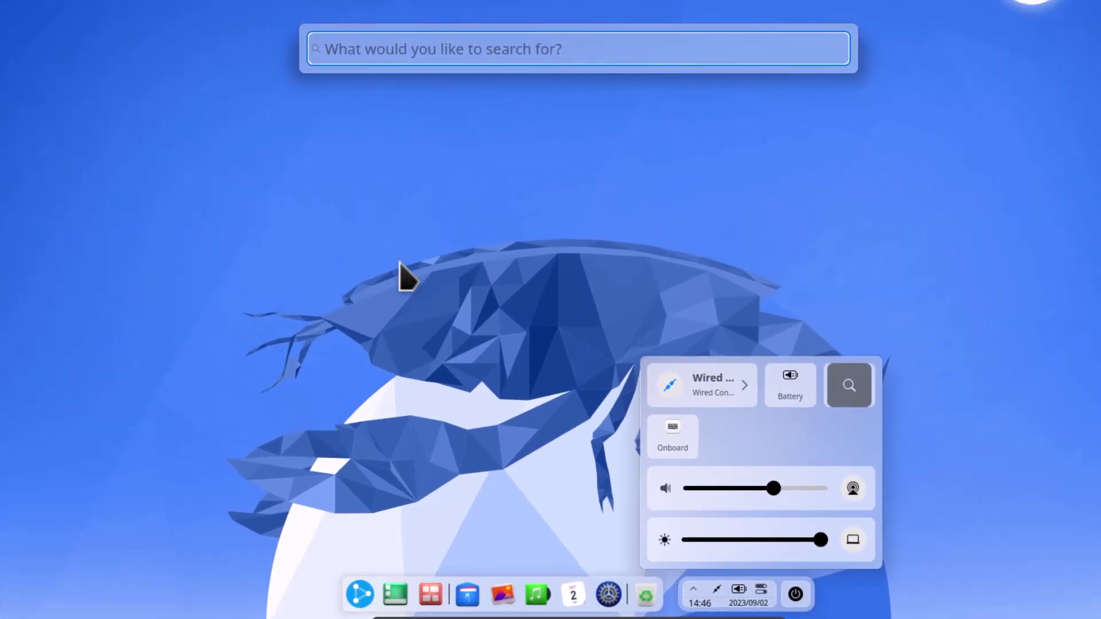
left_click(1023, 427)
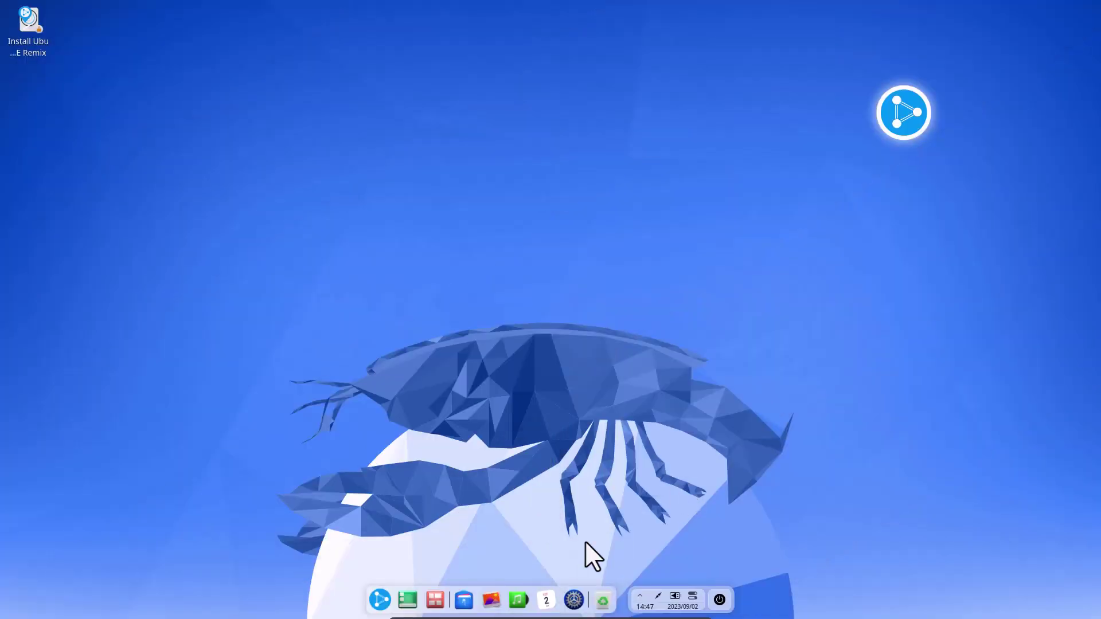
Launch the Control Center maximized and view its System Info page
left_click(573, 599)
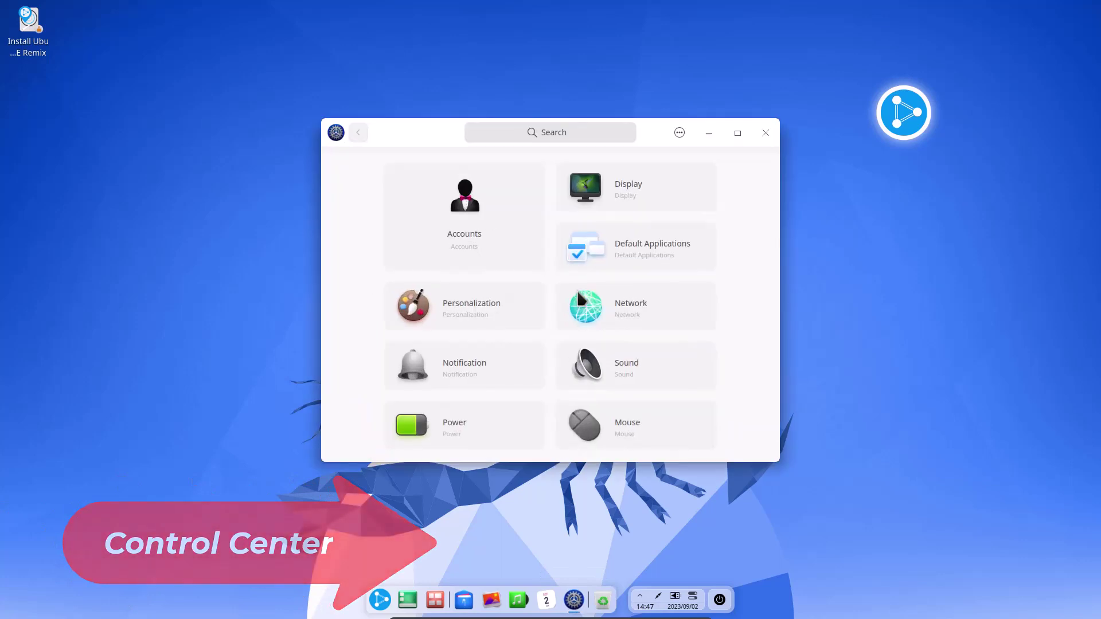
left_click(737, 132)
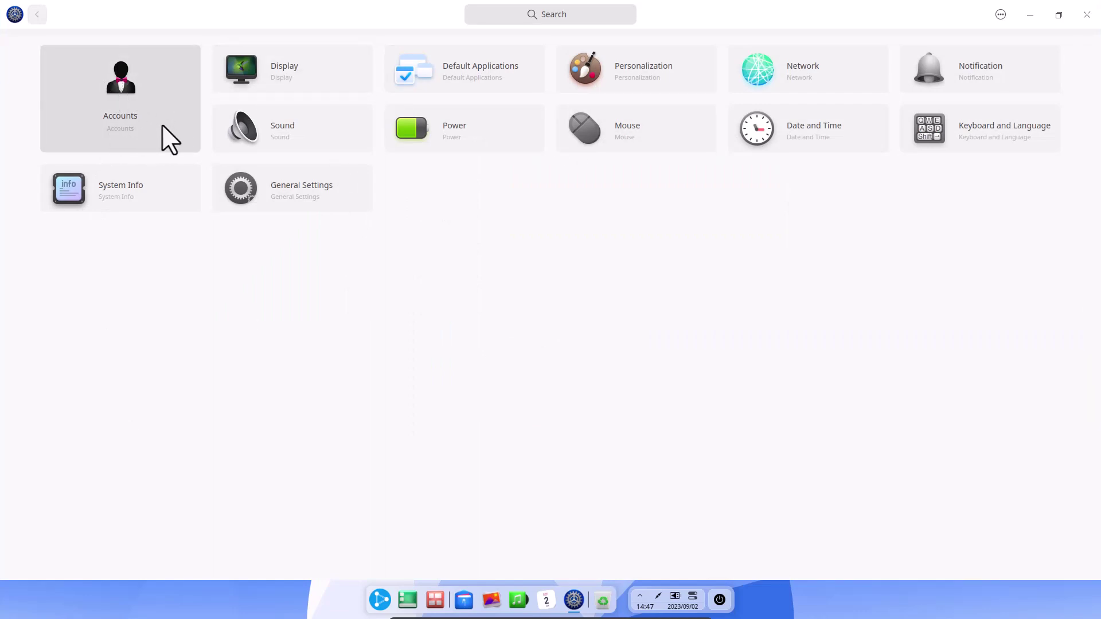
left_click(146, 189)
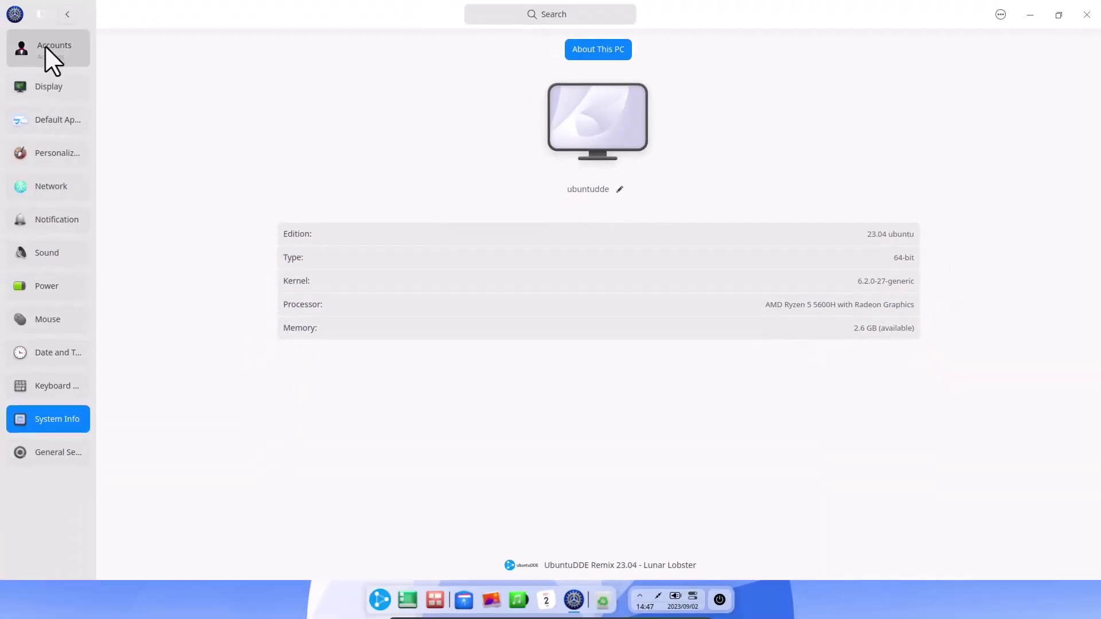
Switch to Display settings, keeping the resolution at 1920×1080
left_click(43, 89)
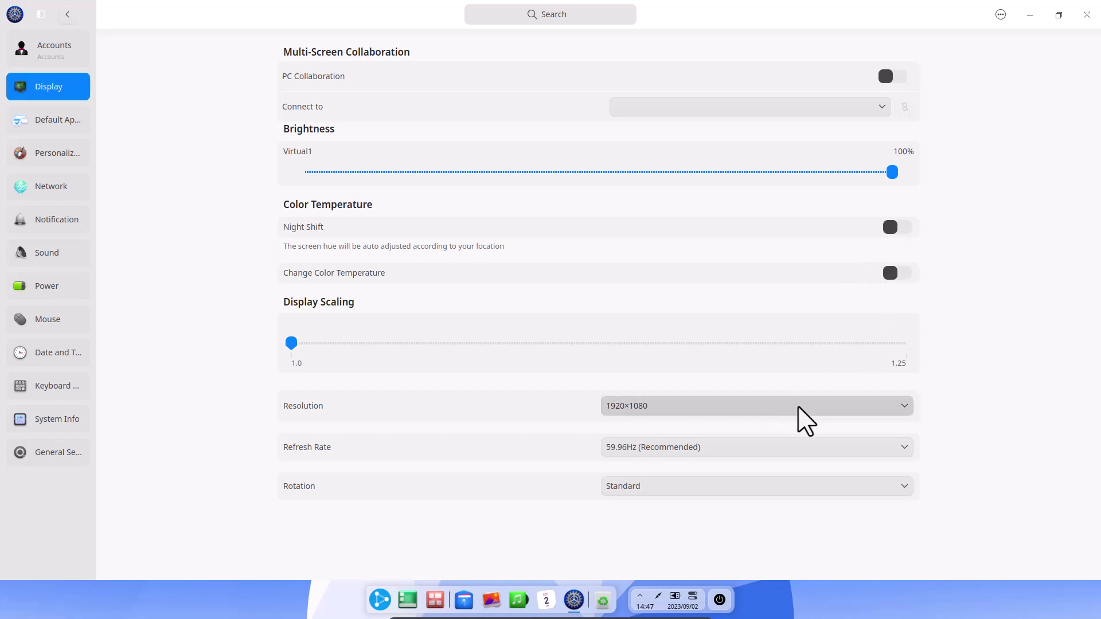
left_click(822, 405)
left_click(1008, 400)
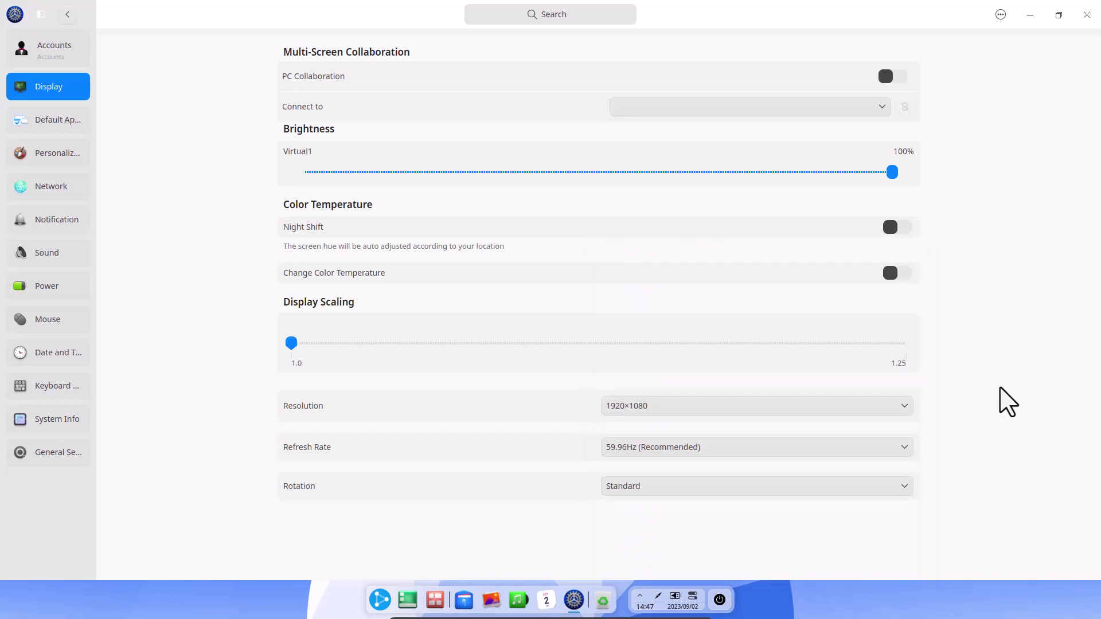
Leave the refresh rate unchanged and look through Default Applications, Network and Notification settings
left_click(807, 446)
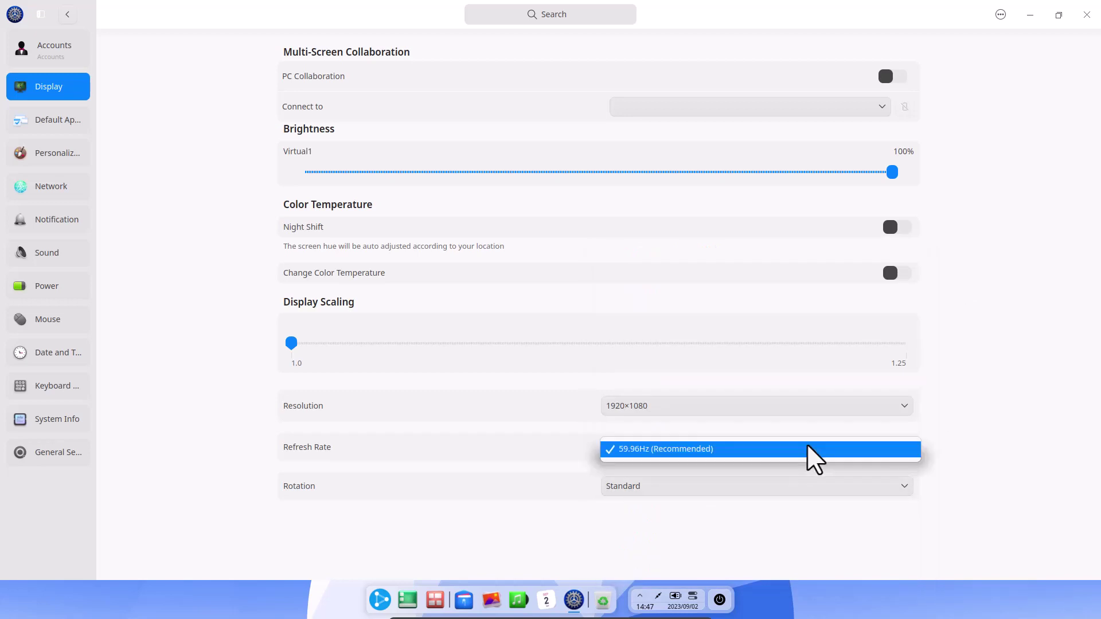
left_click(961, 408)
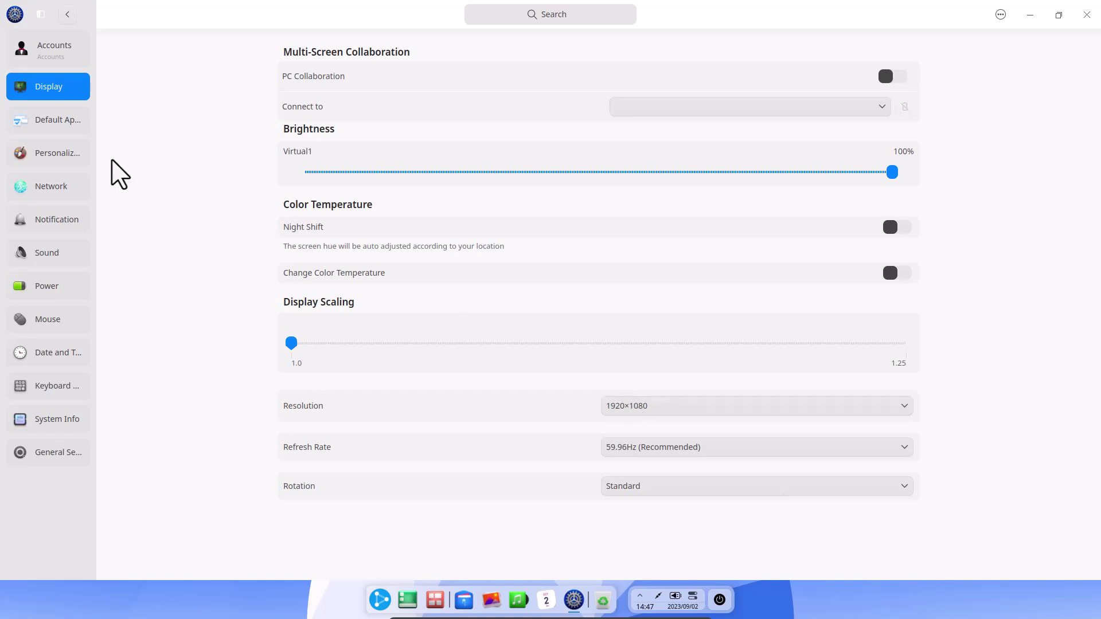
left_click(48, 123)
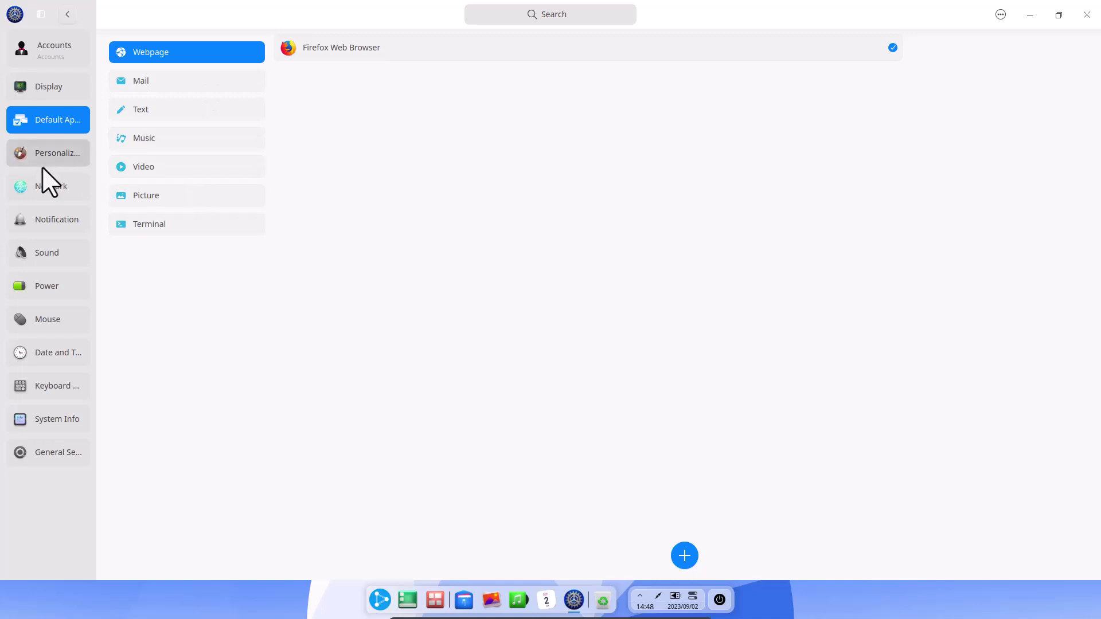
left_click(47, 187)
left_click(60, 226)
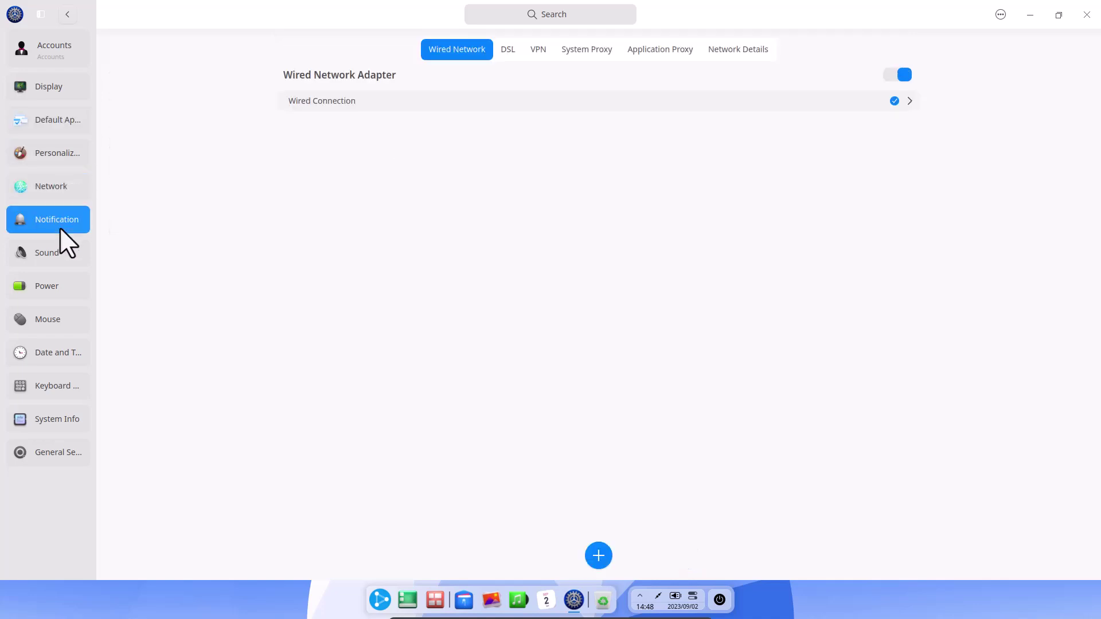
Browse Sound input and Sound Effects, then Power's Plugged In and On Battery settings
left_click(55, 253)
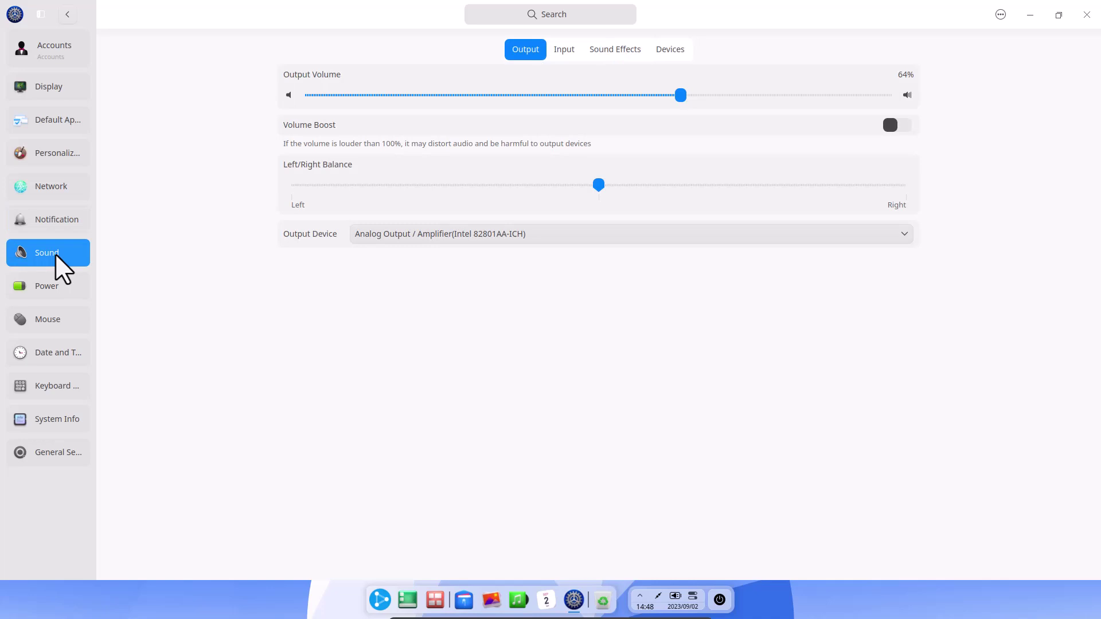
left_click(571, 57)
left_click(615, 54)
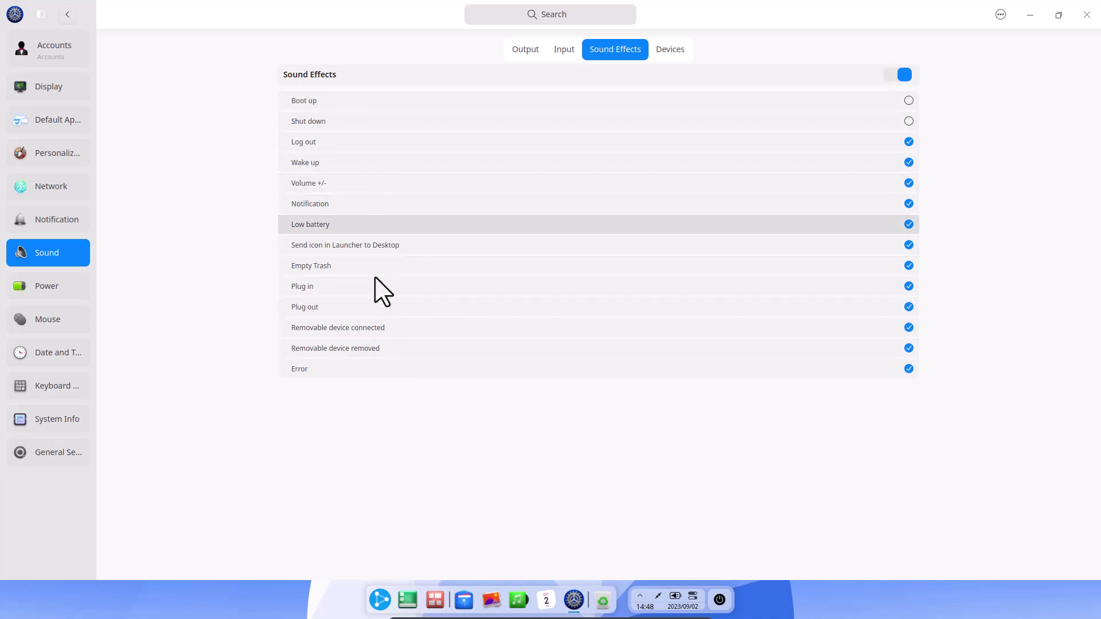
left_click(59, 290)
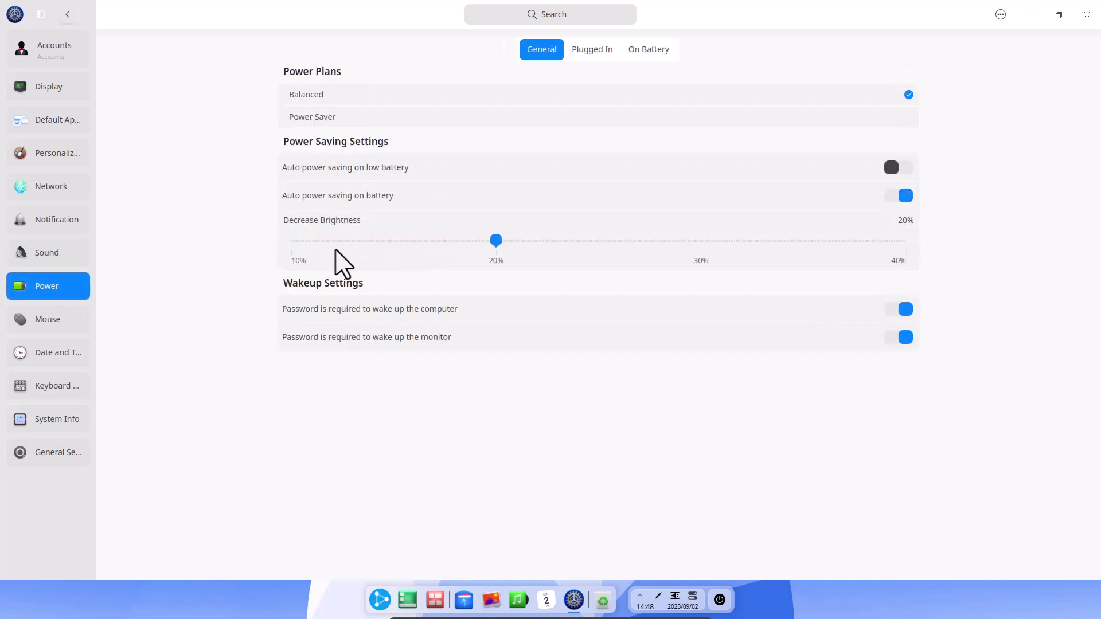
left_click(593, 52)
left_click(656, 54)
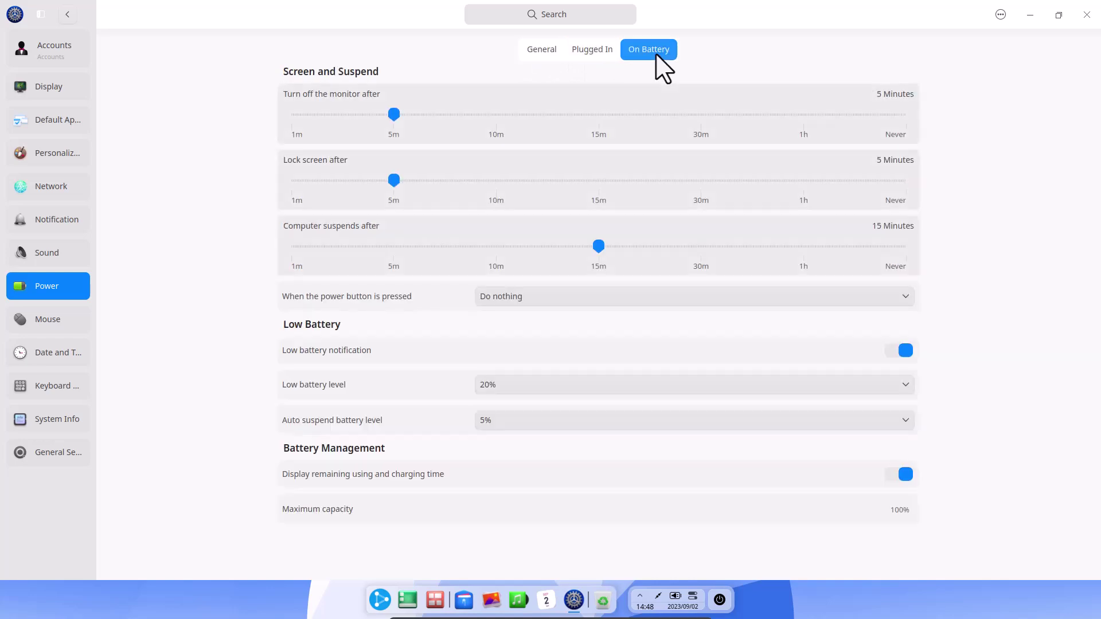
Step through Mouse, Date and Time, Keyboard and Language, and System Info, ending at General Settings
left_click(37, 327)
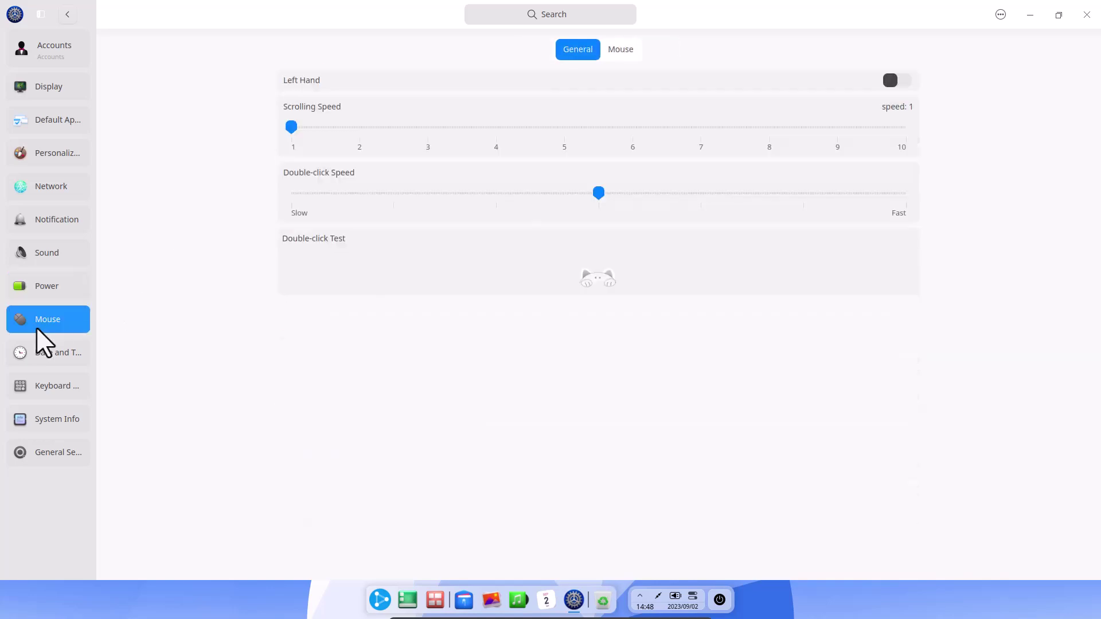
left_click(36, 356)
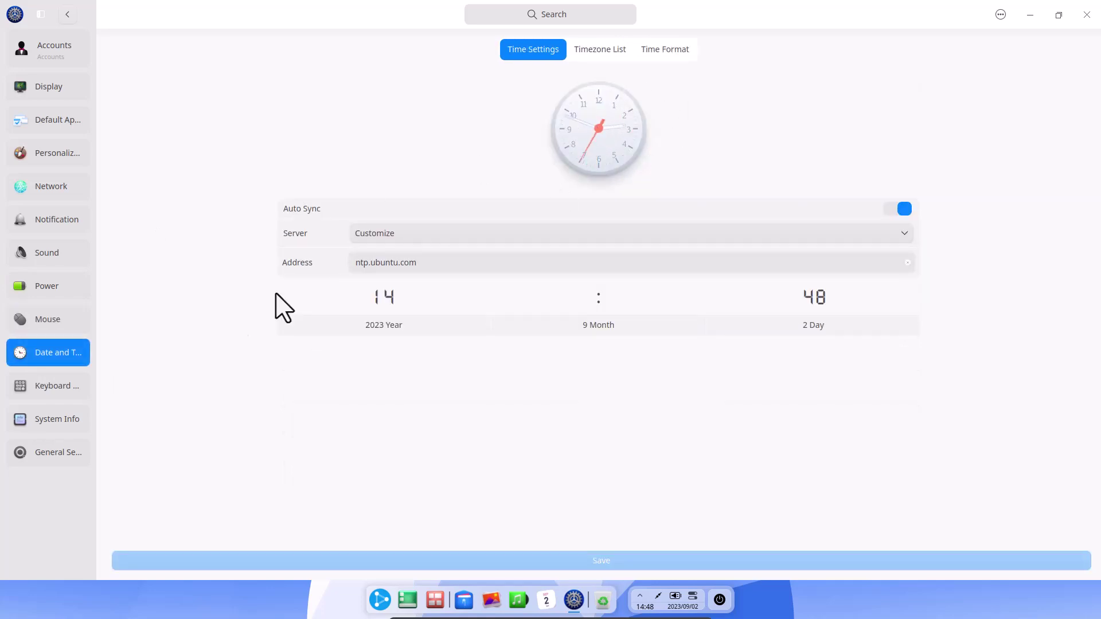
left_click(52, 384)
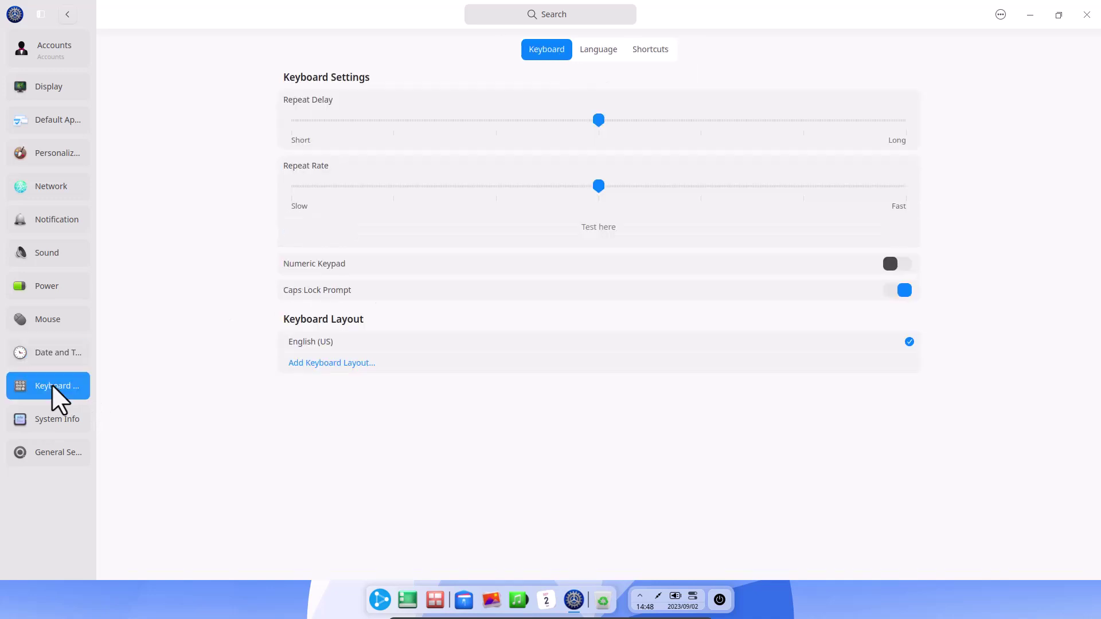
left_click(36, 420)
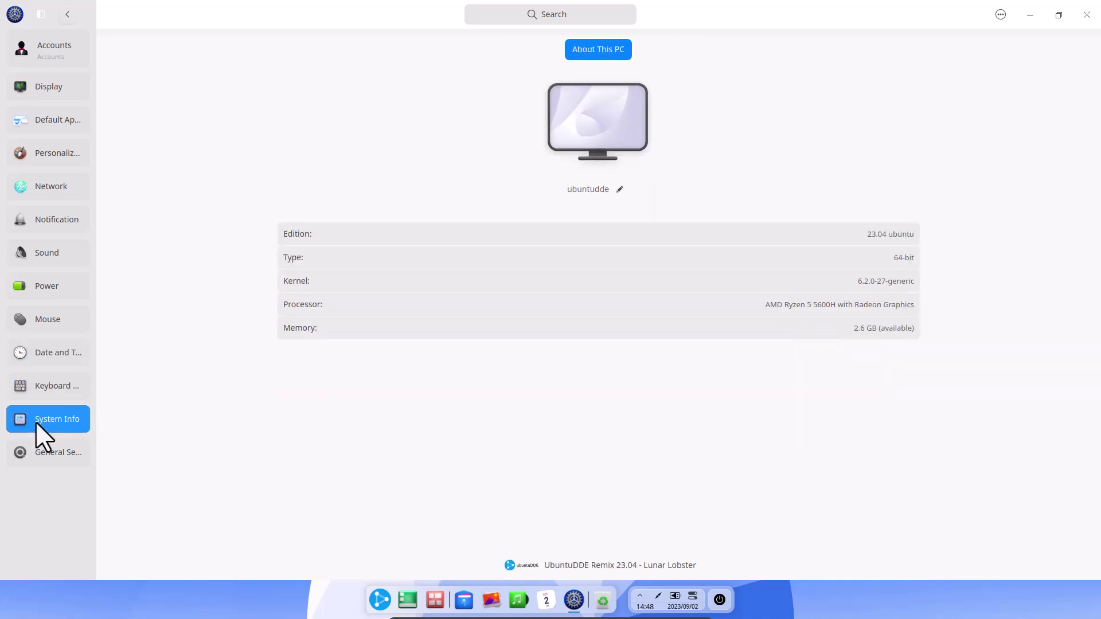
left_click(46, 457)
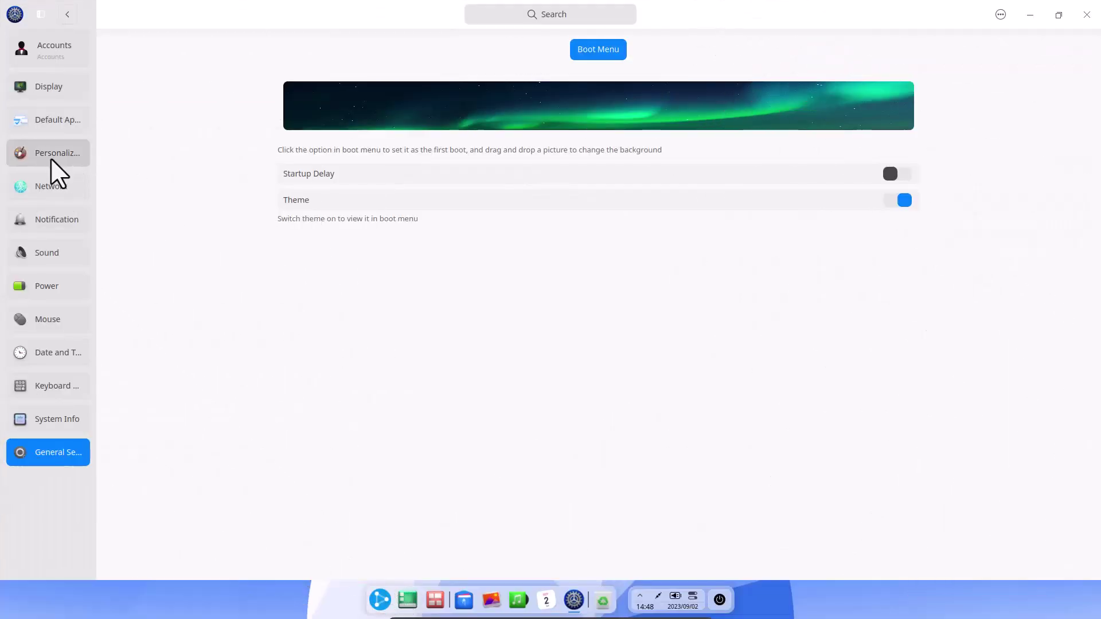
Open the Personalization page in Control Center, showing the bloom theme, Auto appearance and blue accent
left_click(51, 158)
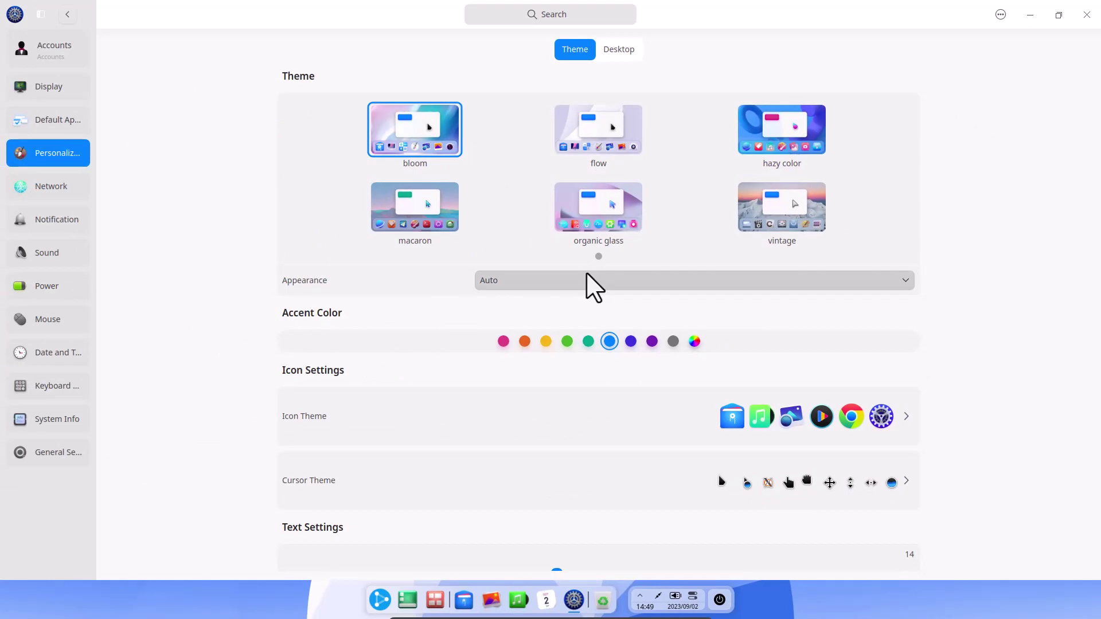
left_click(905, 424)
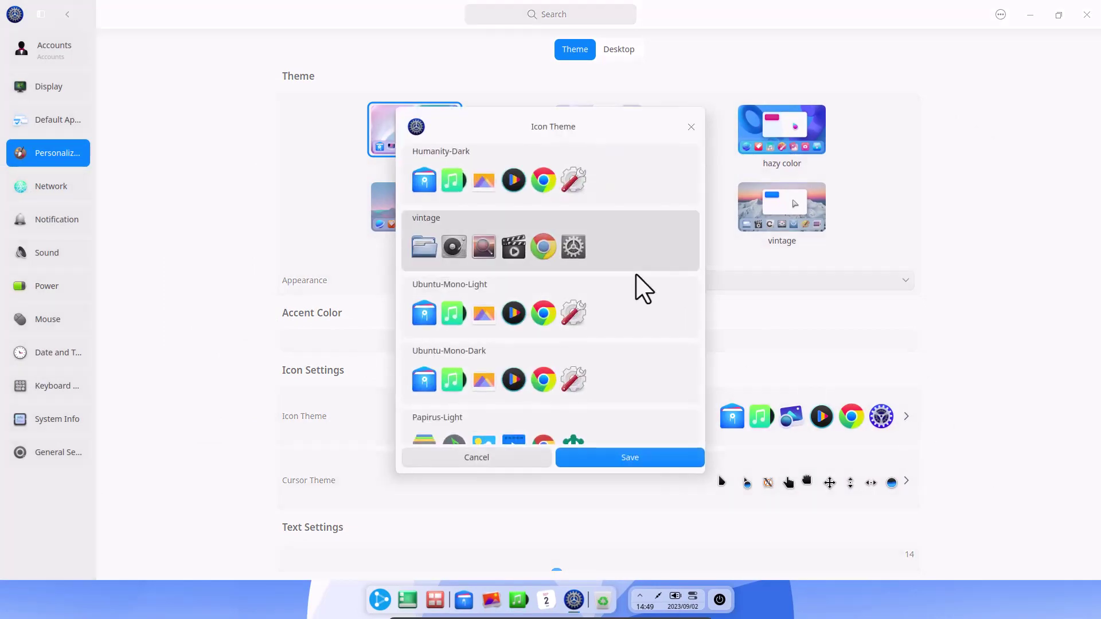
scroll(642, 288, "down", 15)
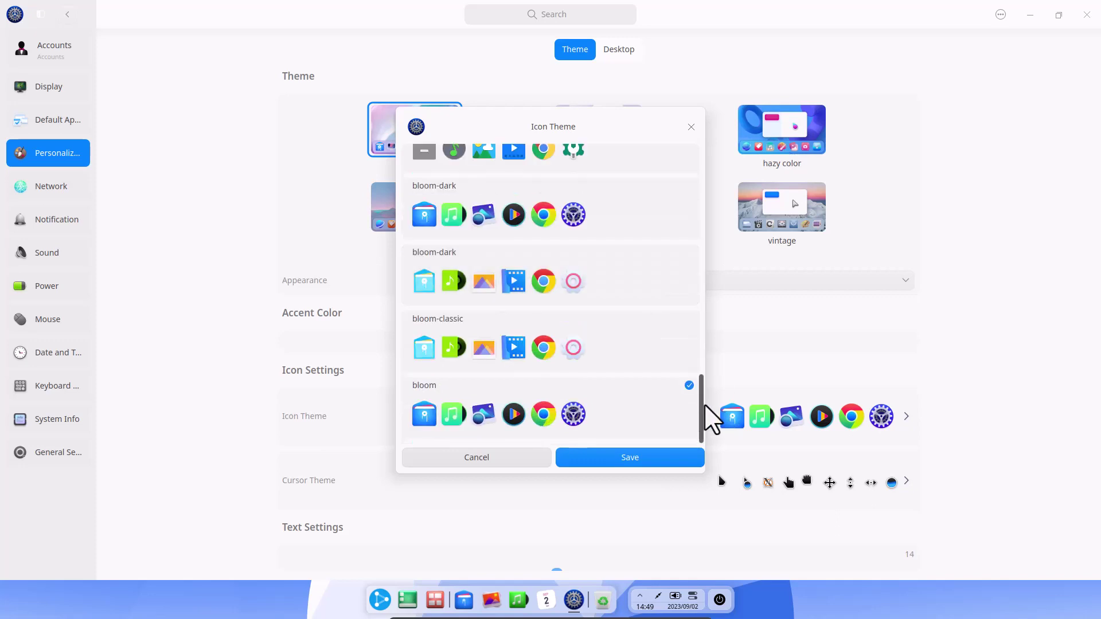
left_click_drag(702, 403, 693, 147)
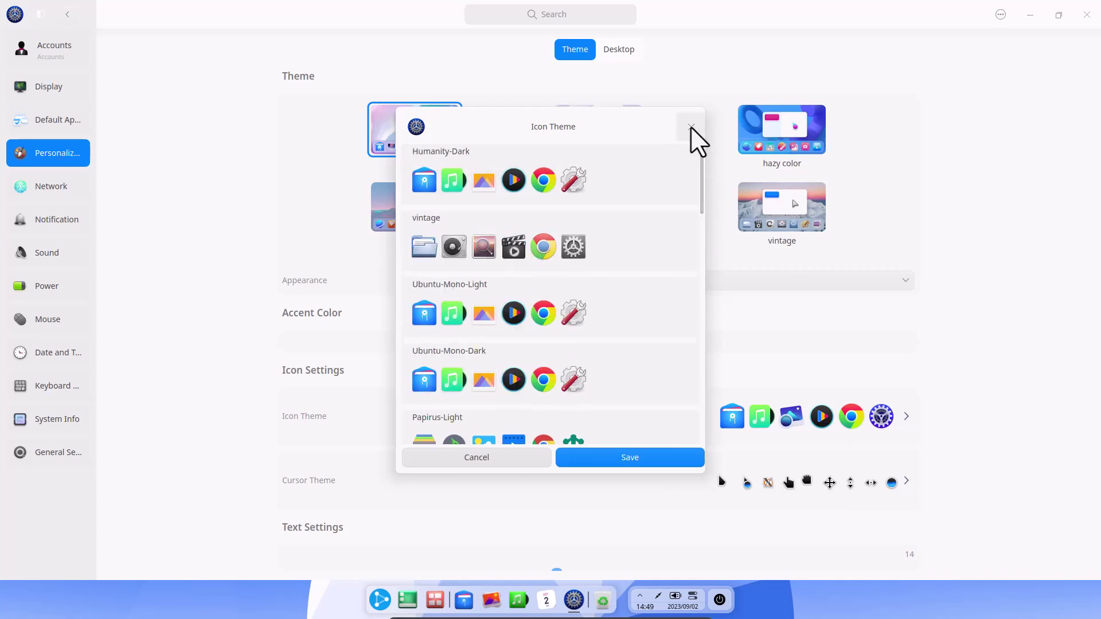
left_click(691, 126)
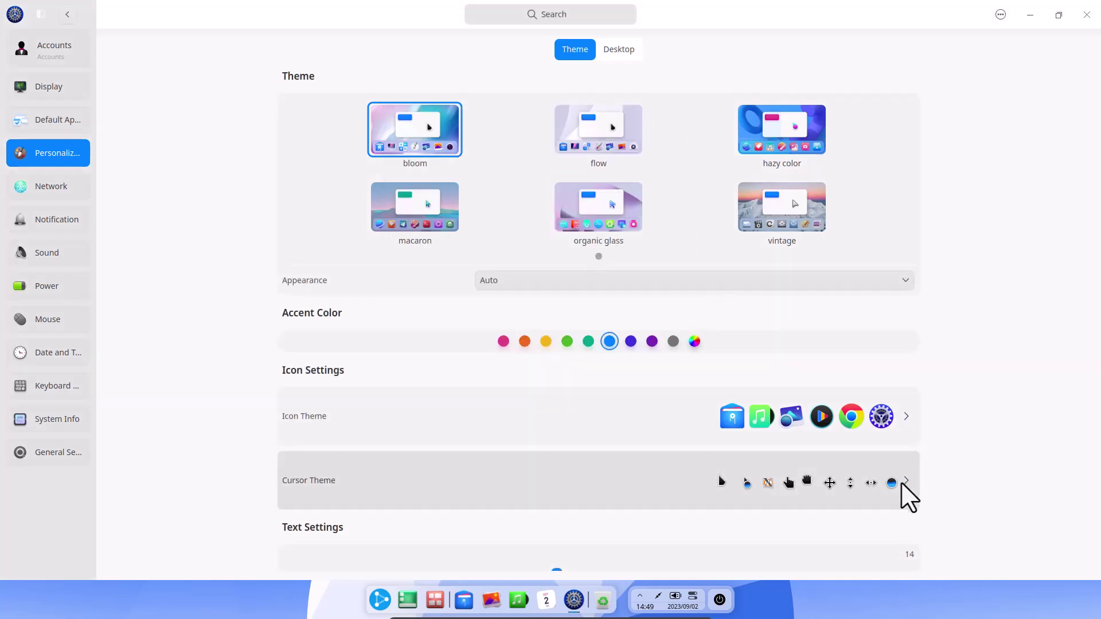
left_click(901, 483)
scroll(638, 303, "down", 5)
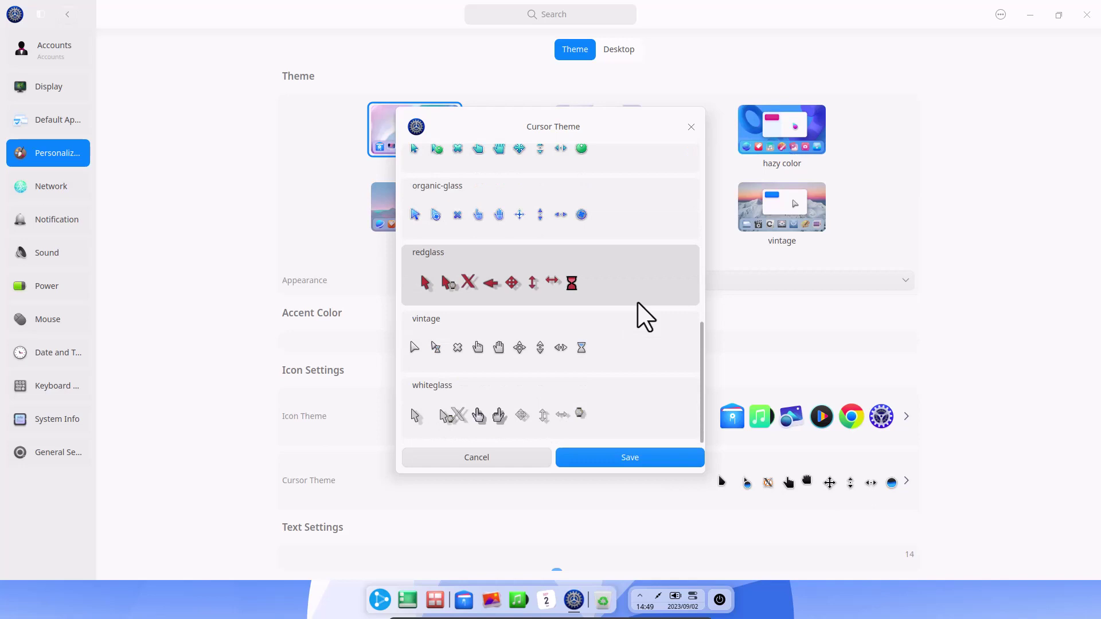
scroll(644, 316, "up", 5)
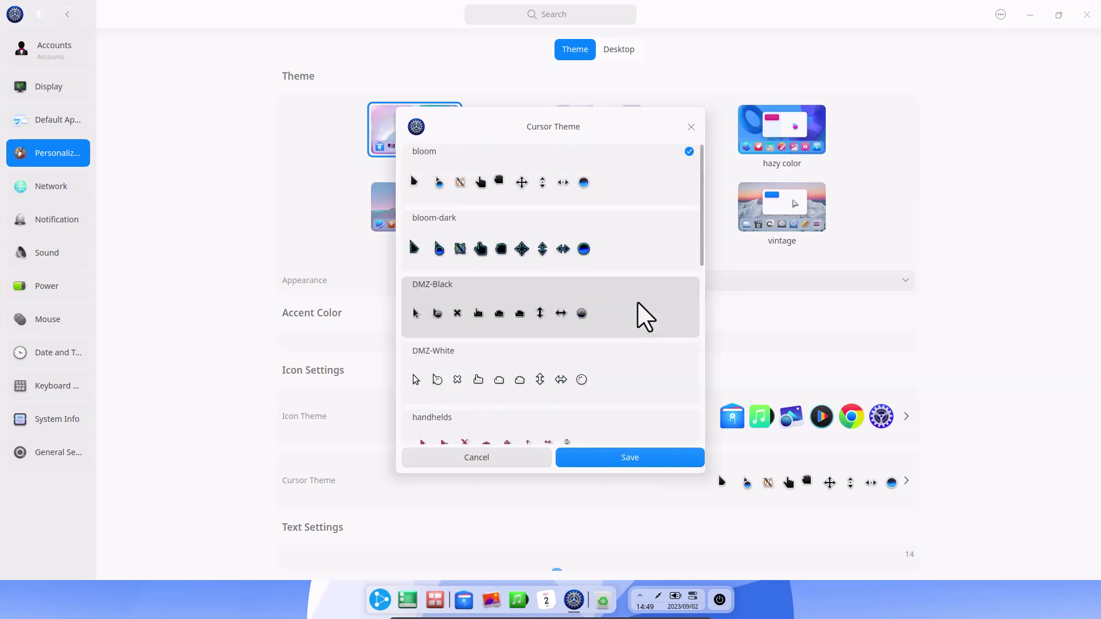
left_click(691, 127)
scroll(996, 402, "down", 3)
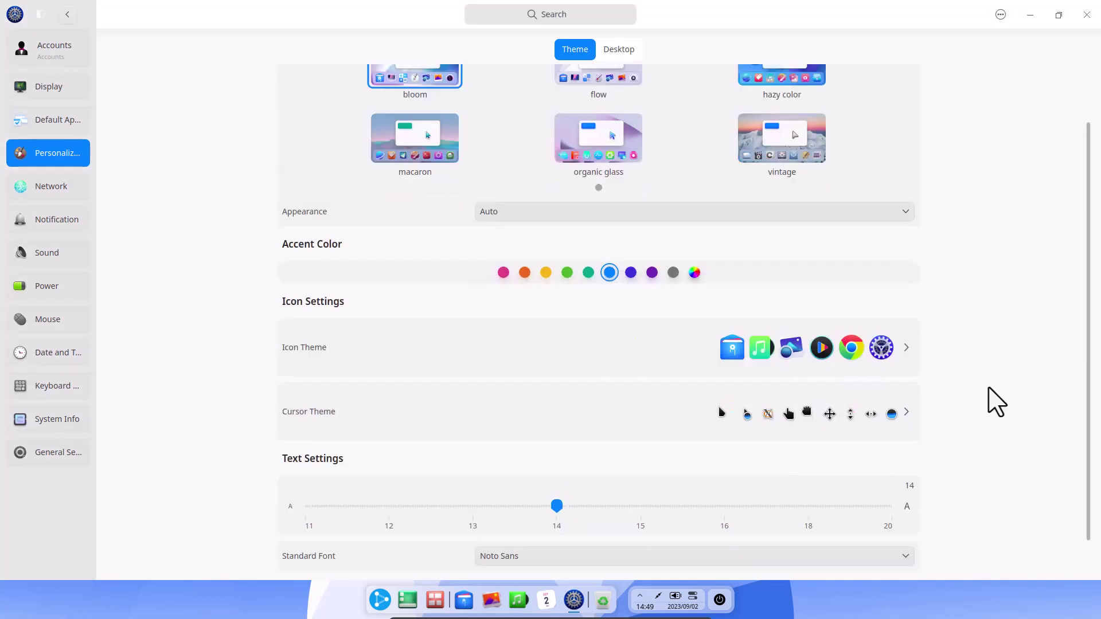
scroll(996, 401, "up", 3)
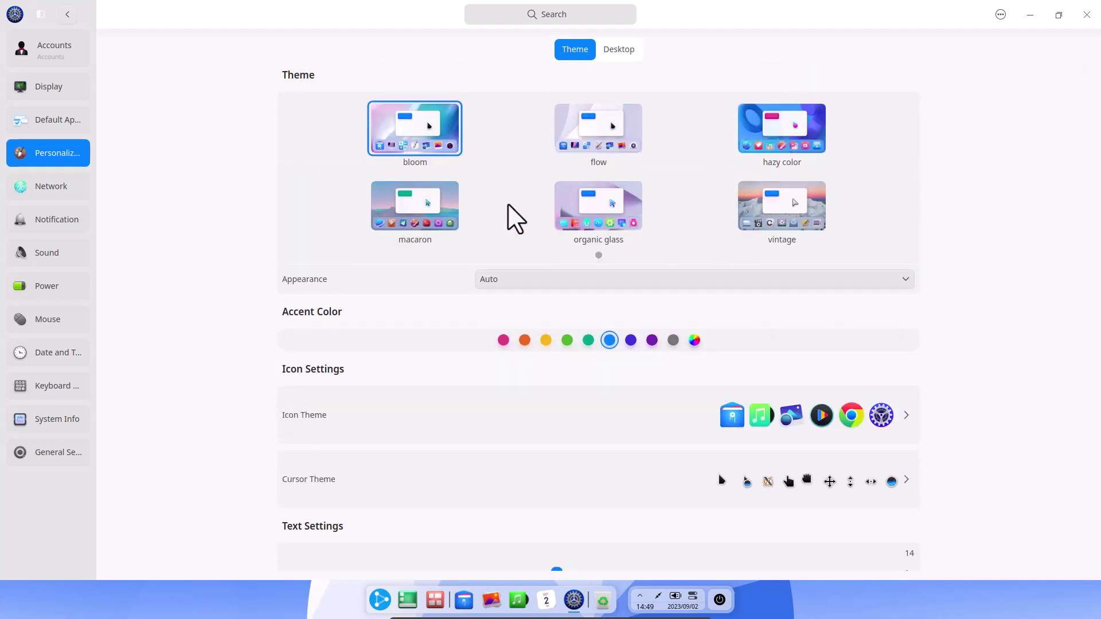
Preview the hazy color and macaron themes, check the launcher's look, then return to bloom
left_click(777, 130)
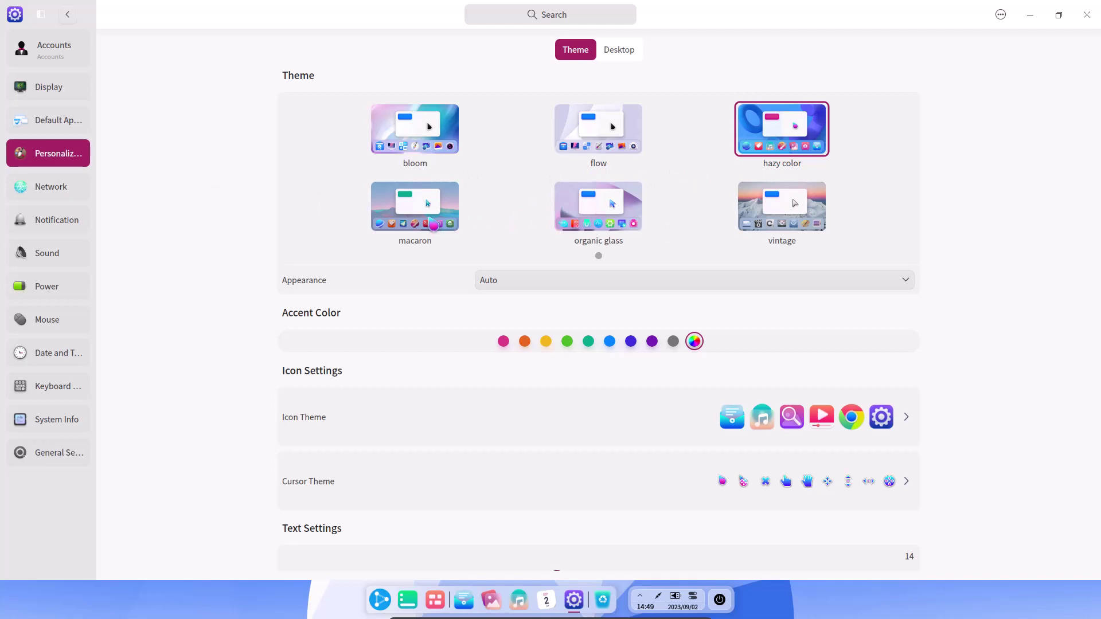
left_click(433, 225)
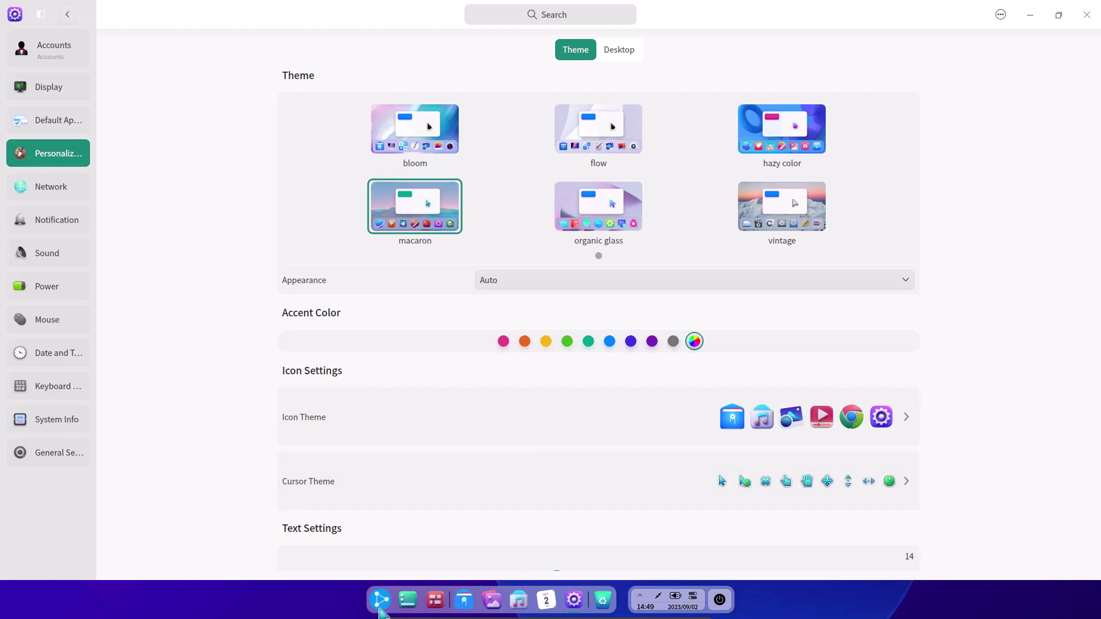
left_click(380, 608)
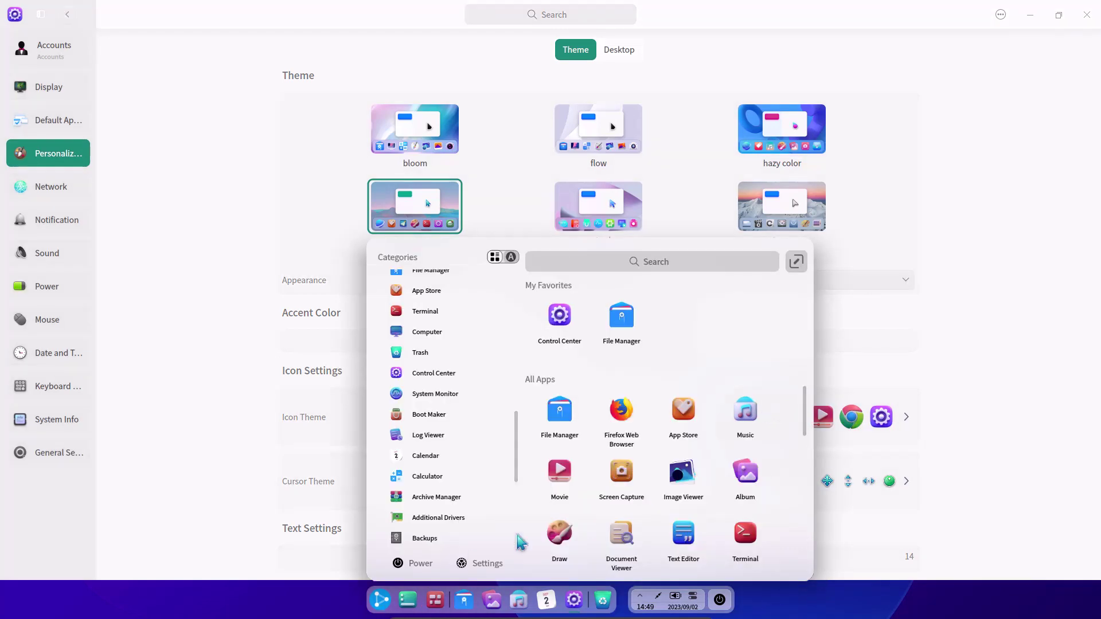
left_click(995, 184)
left_click(410, 136)
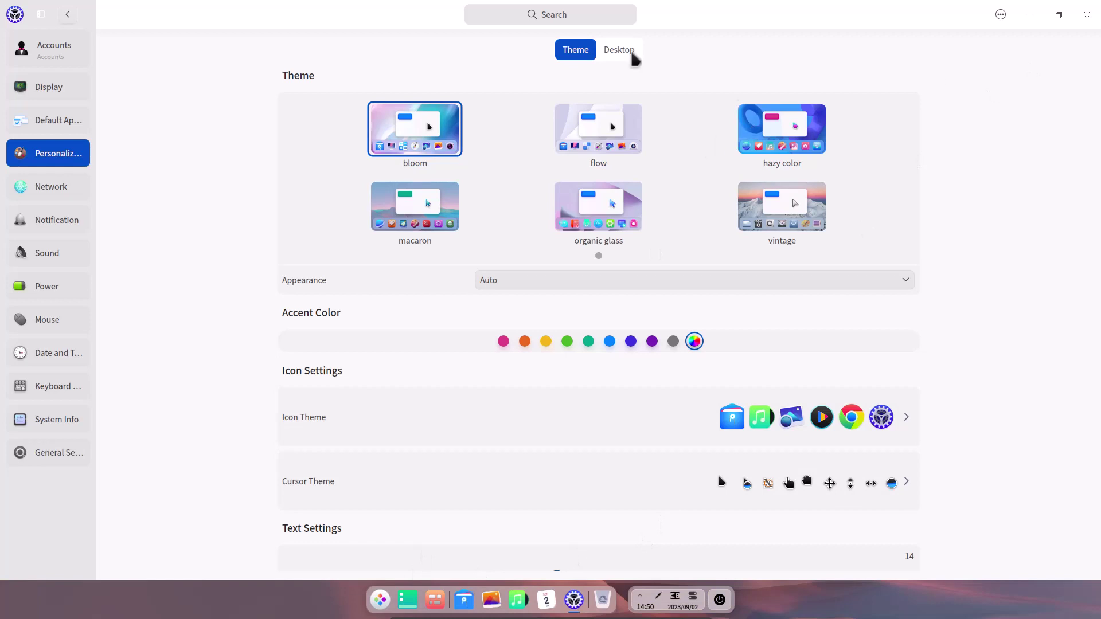
In Desktop settings, try Efficient dock mode, revert to Fashion, and move the dock to the left
left_click(603, 48)
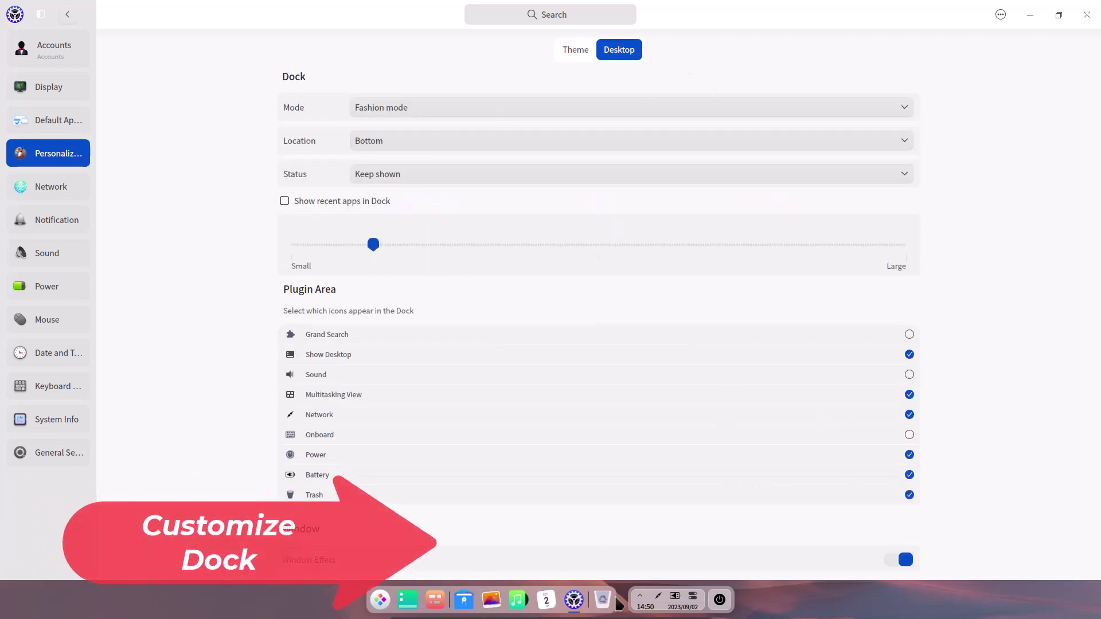
left_click(414, 112)
left_click(401, 127)
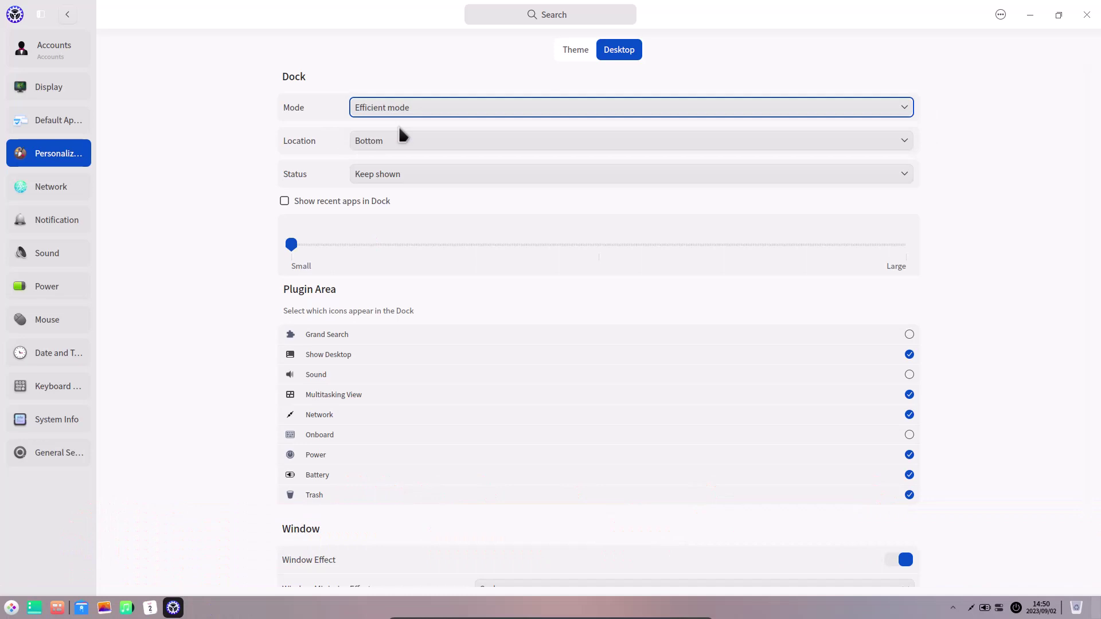
left_click(389, 113)
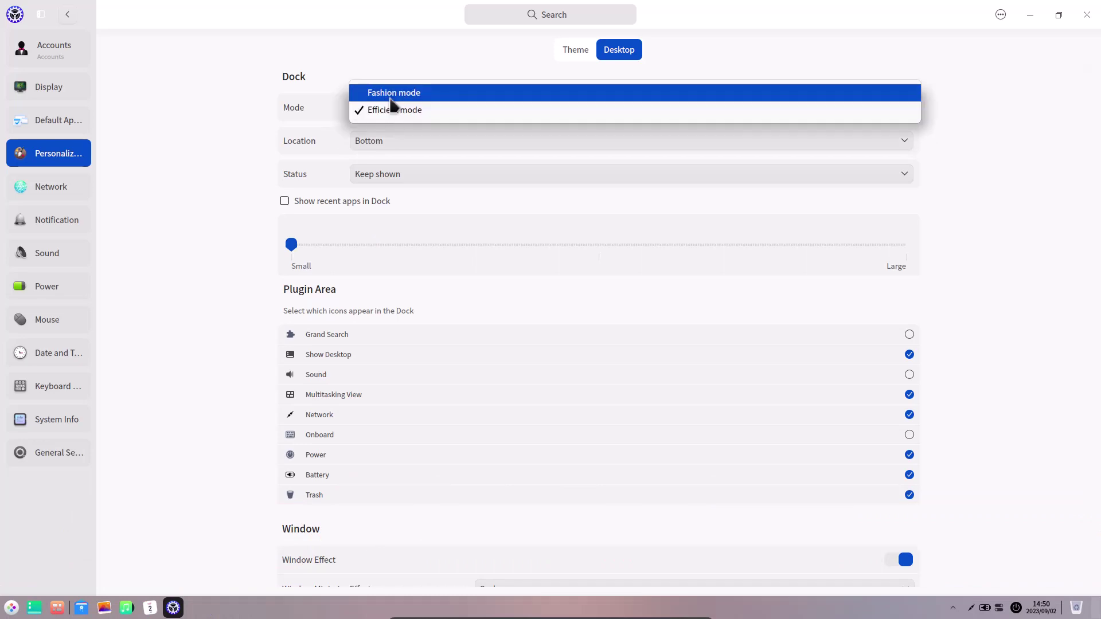
left_click(391, 93)
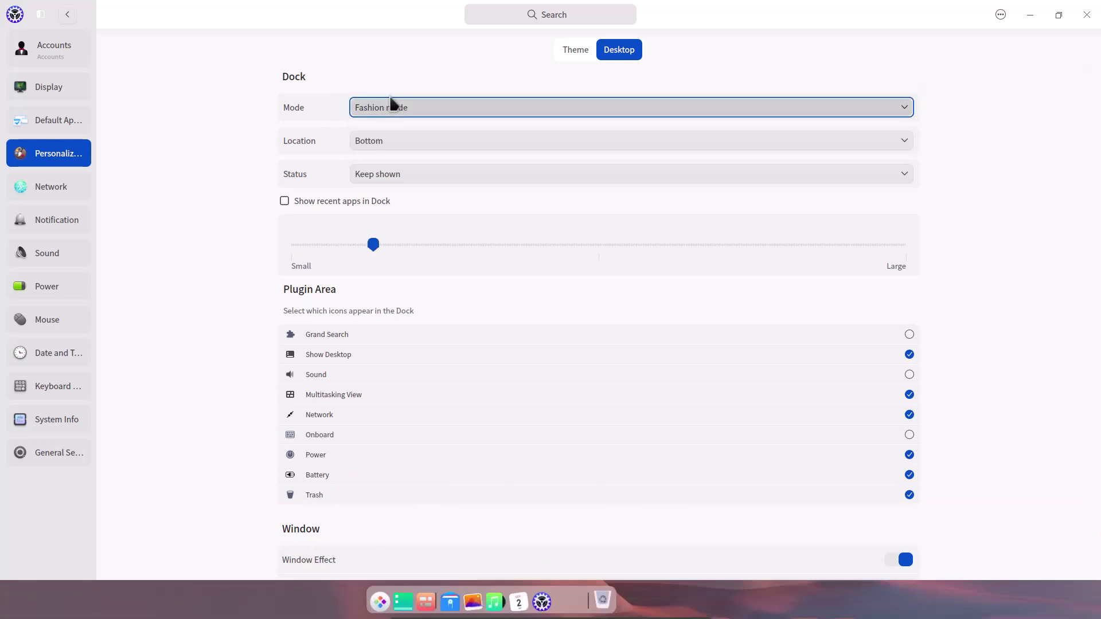
left_click(399, 143)
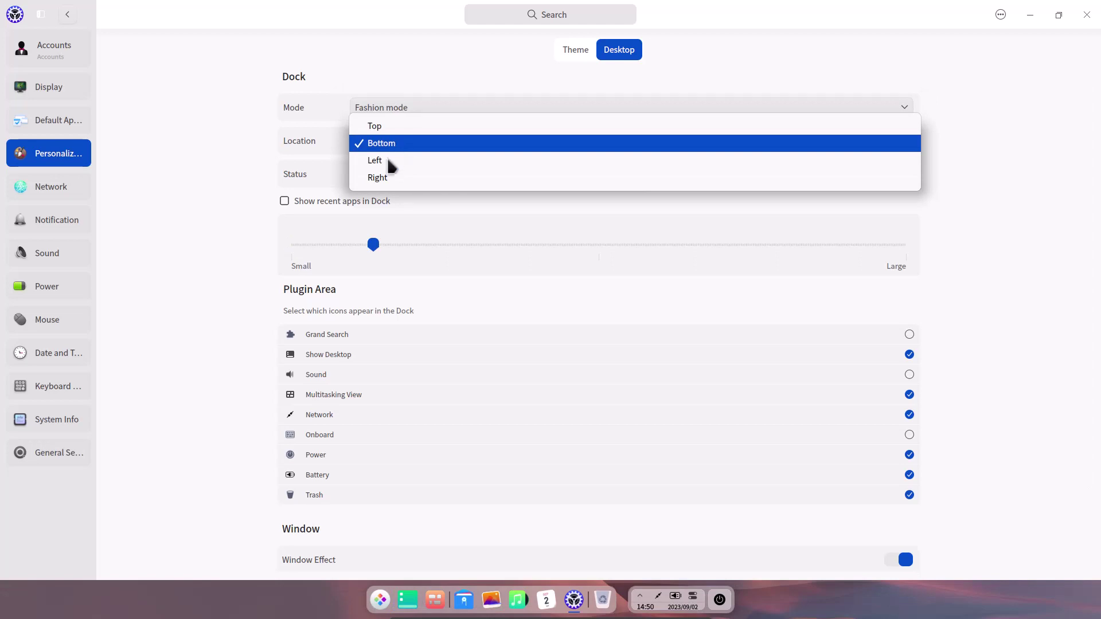
left_click(381, 162)
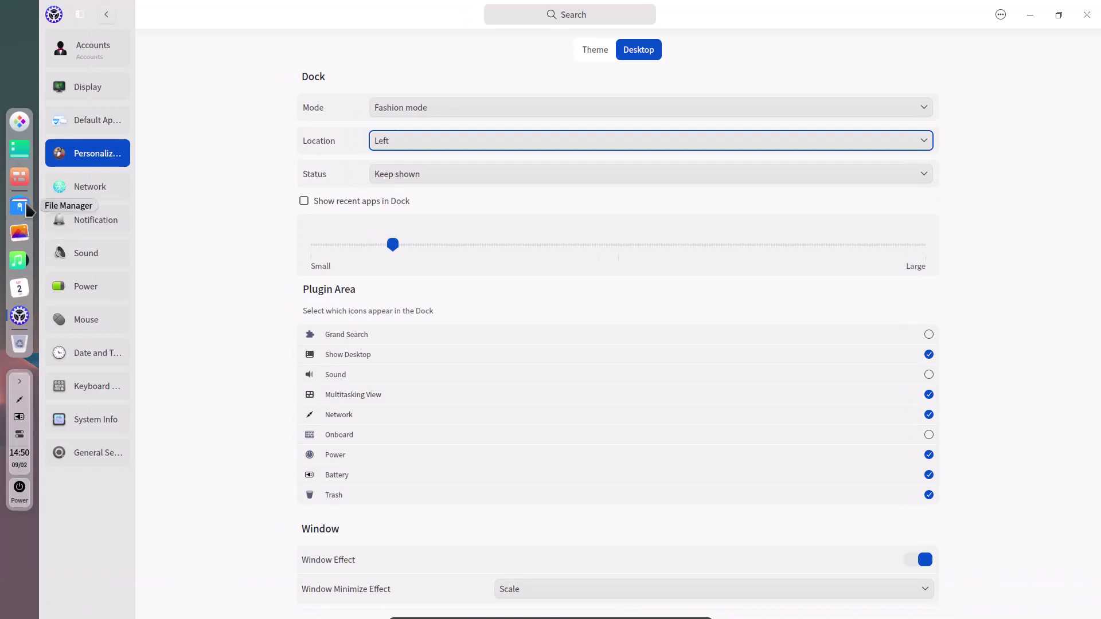
Review the dock visibility (Keep shown) and Scale minimize effect, then return to Theme settings
left_click(422, 179)
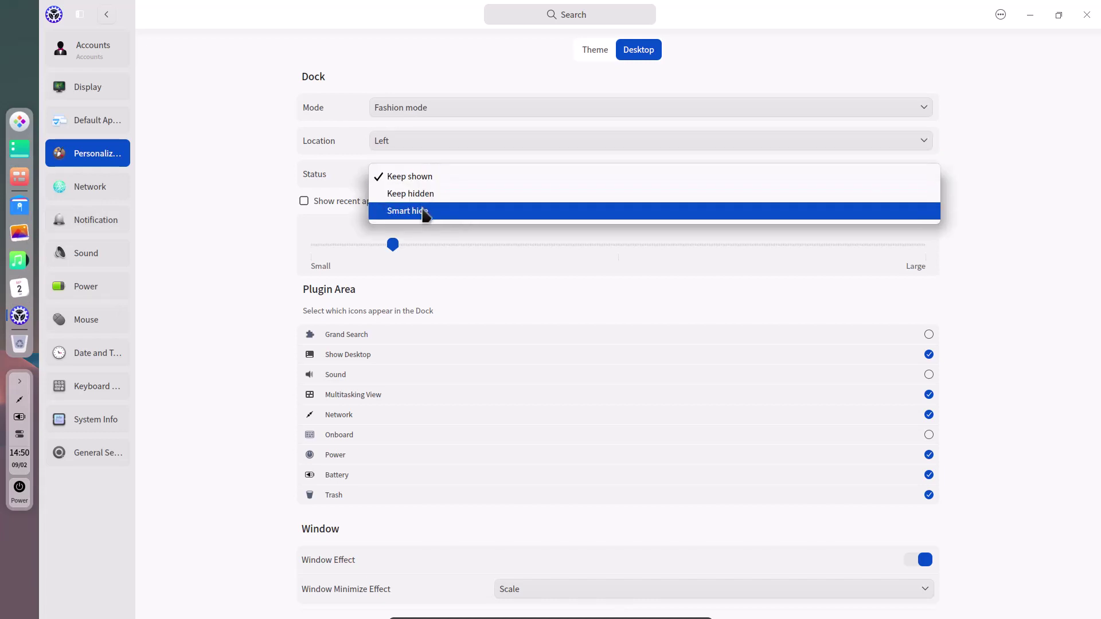
left_click(191, 122)
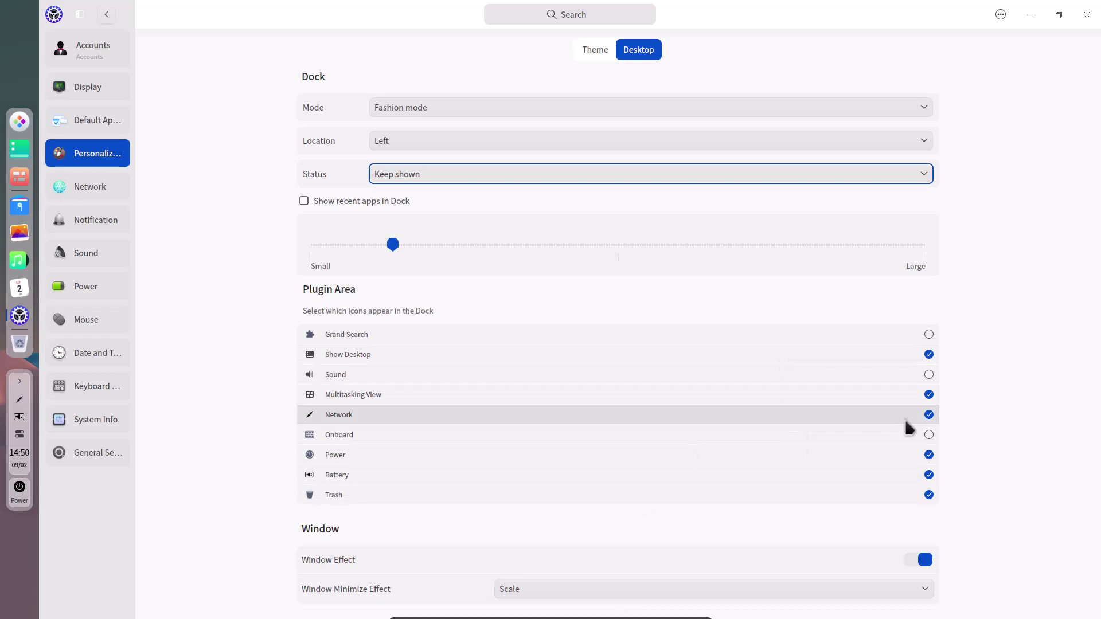
scroll(1035, 362, "down", 1)
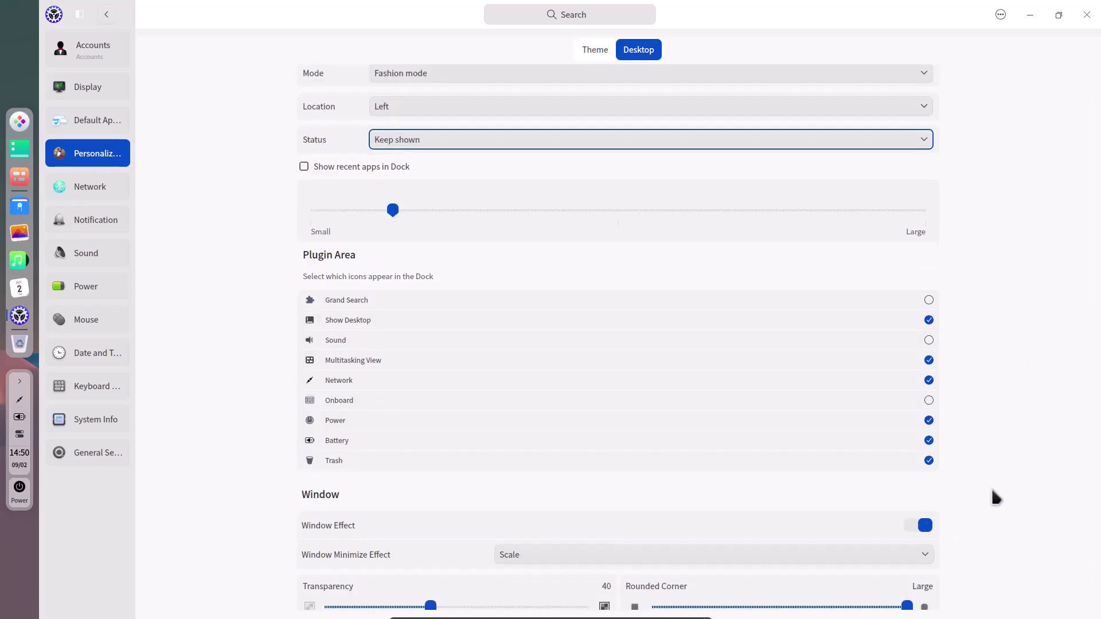
scroll(996, 497, "down", 1)
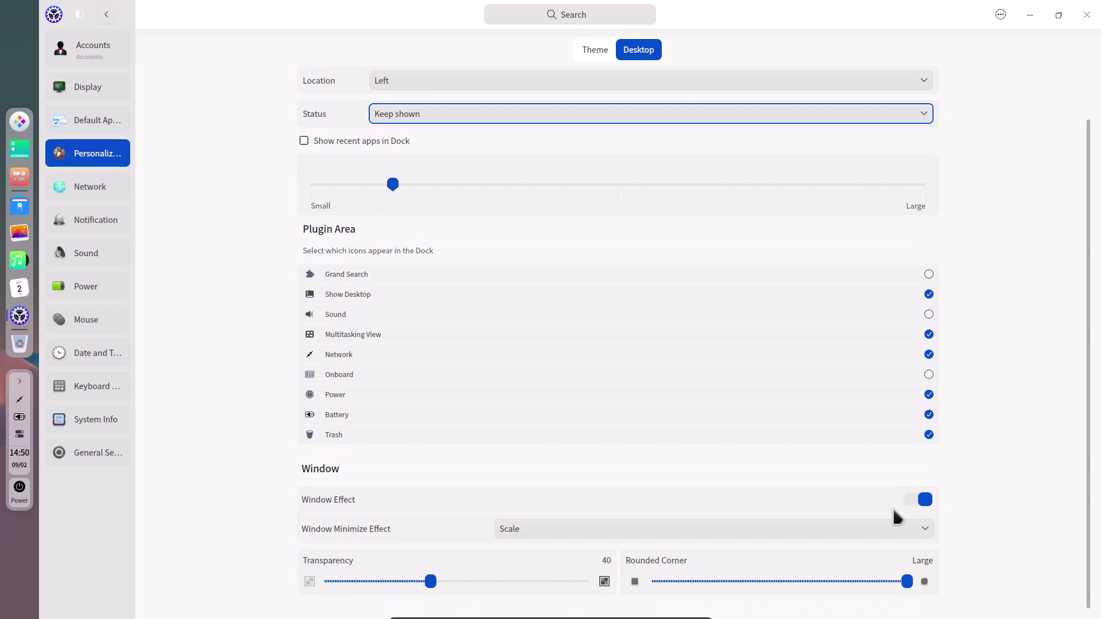
left_click(851, 531)
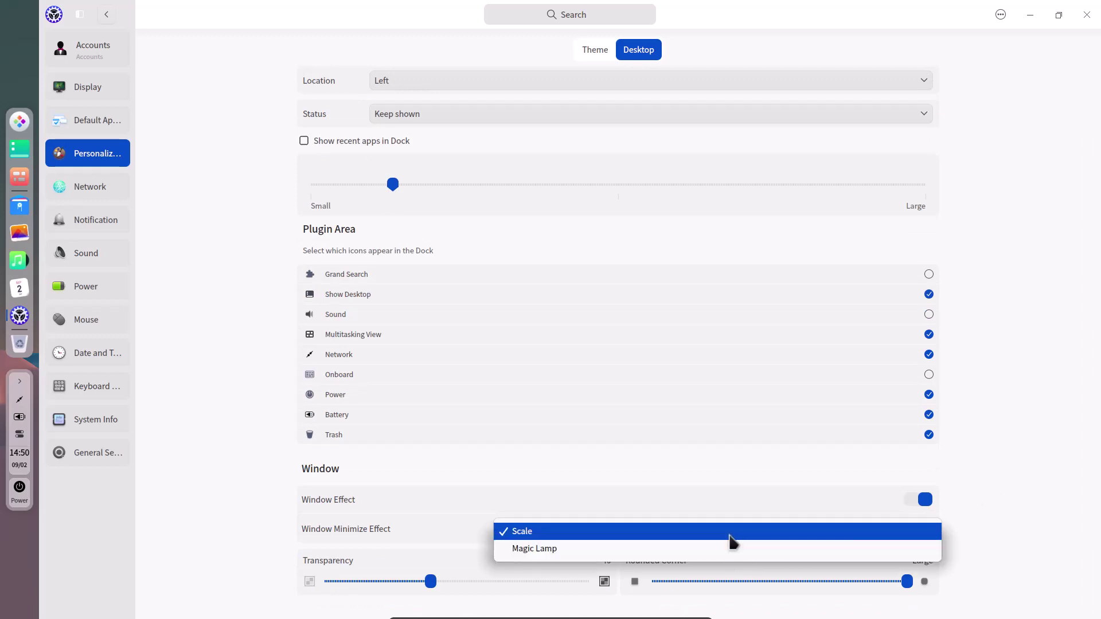
left_click(1016, 491)
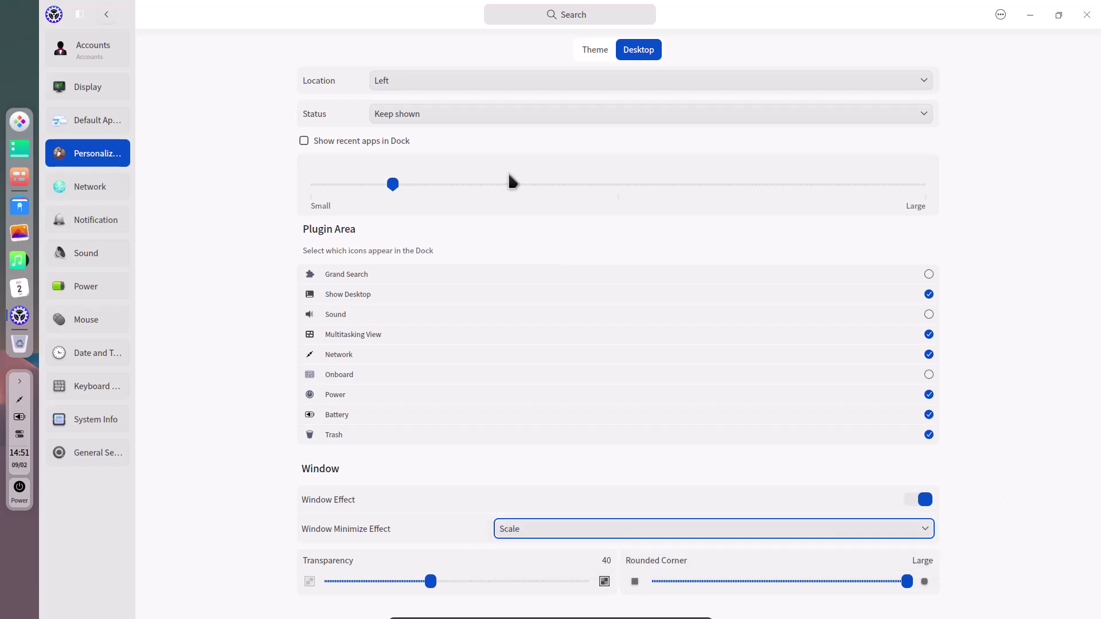
left_click(598, 57)
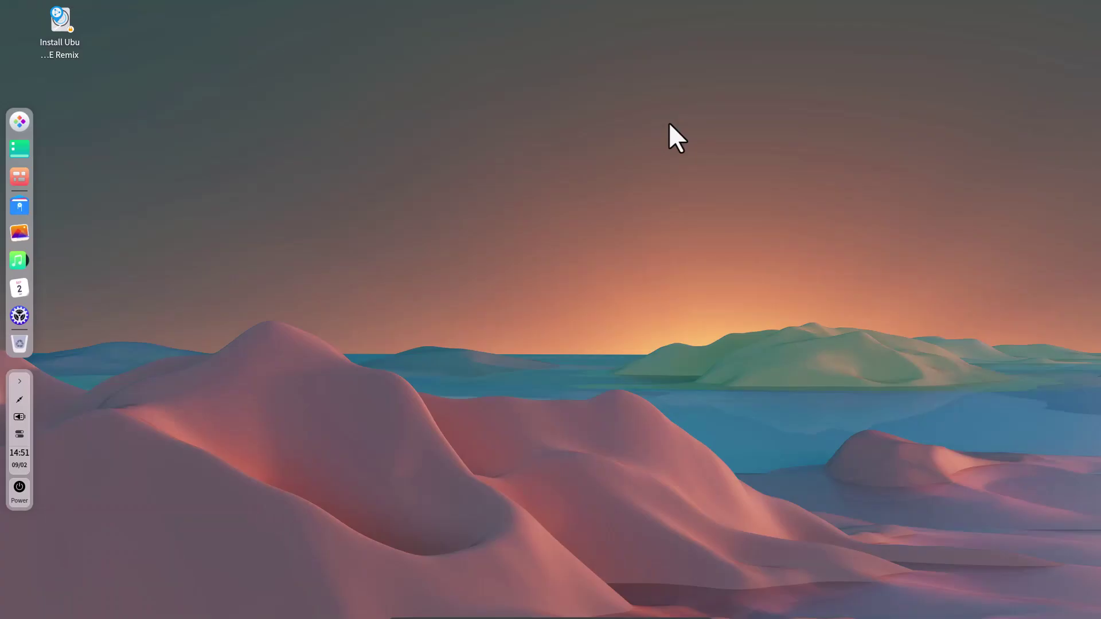
Apply the misty desert dunes photo as wallpaper, then launch the file manager with Super+E
right_click(669, 122)
mouse_move(771, 195)
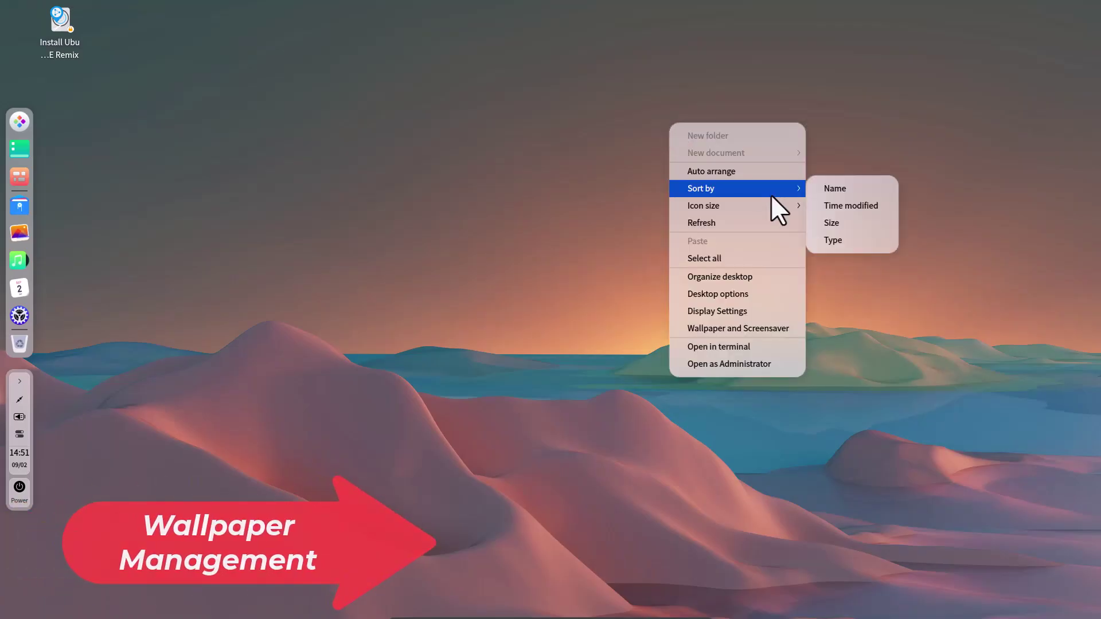
left_click(755, 332)
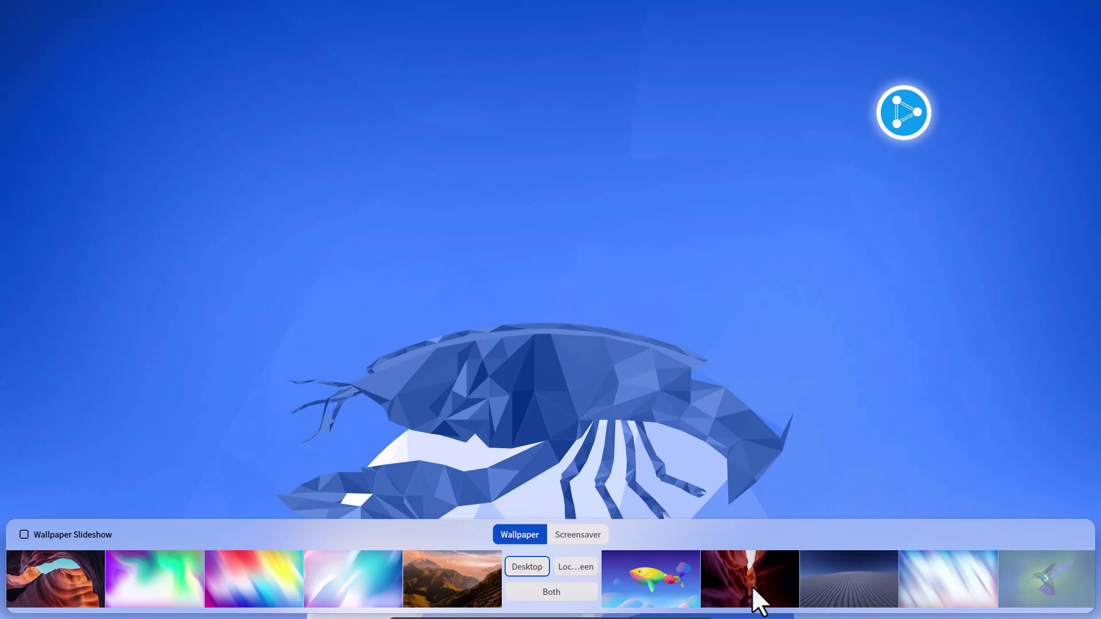
scroll(1047, 589, "down", 5)
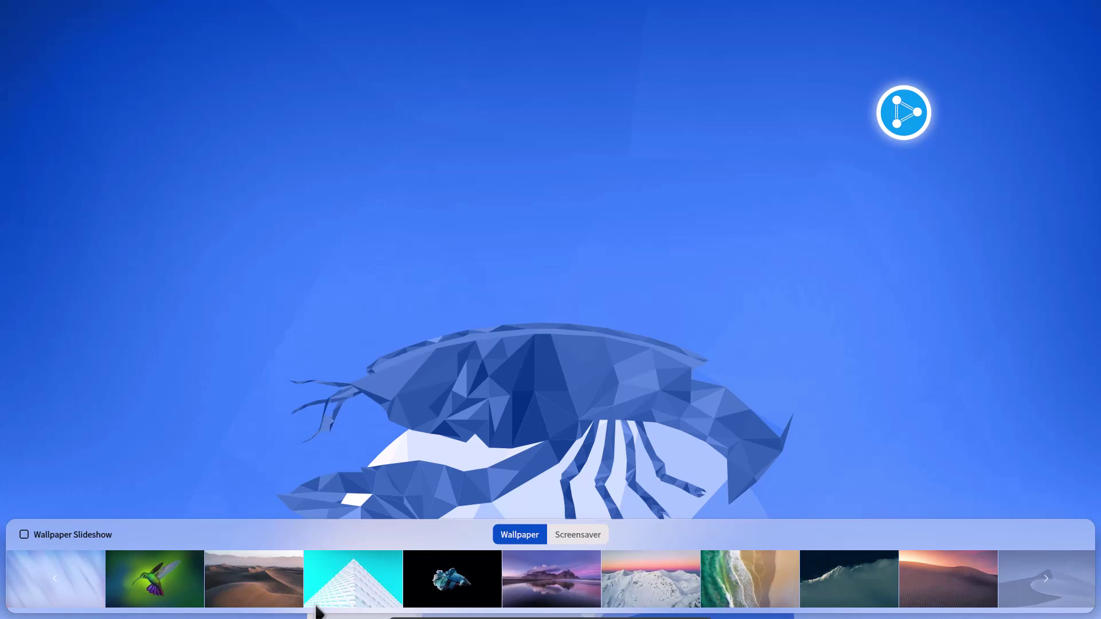
left_click(266, 593)
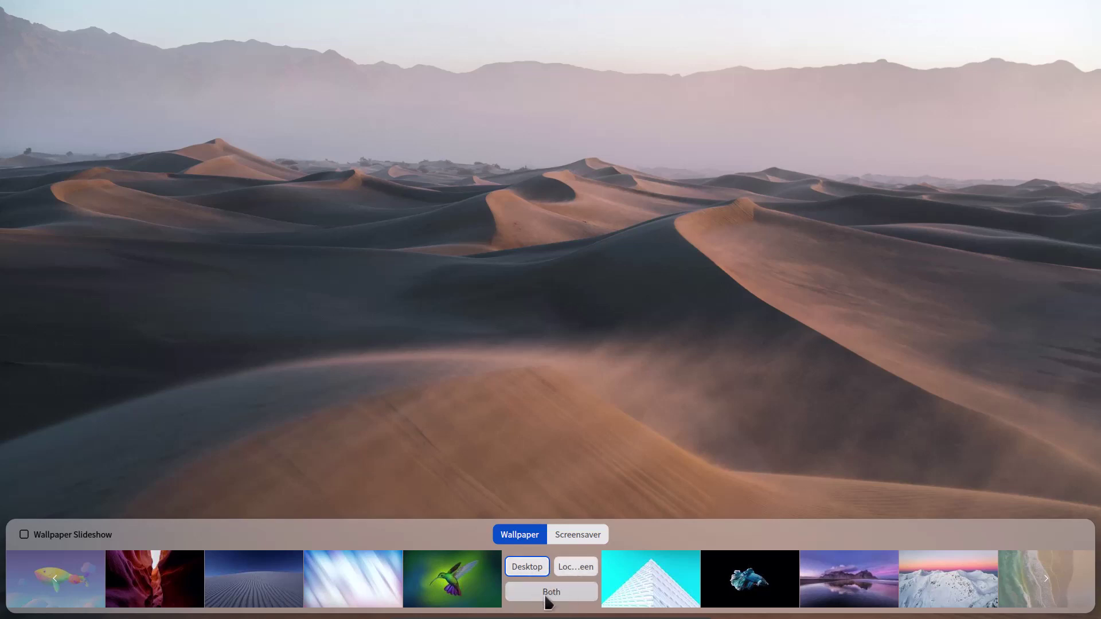
left_click(527, 568)
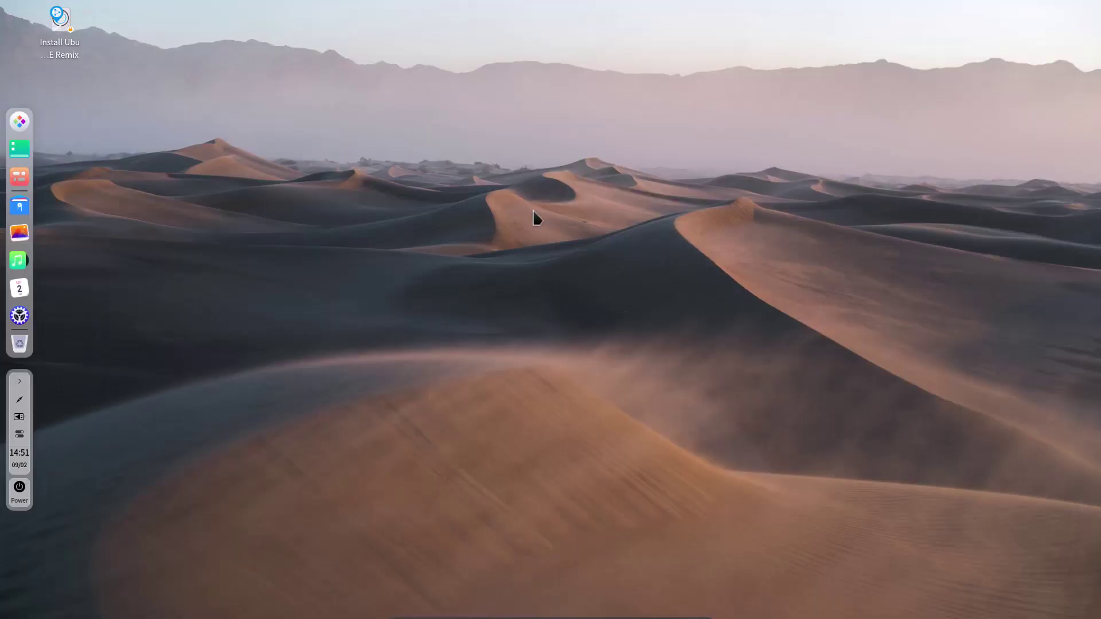
key("super+e")
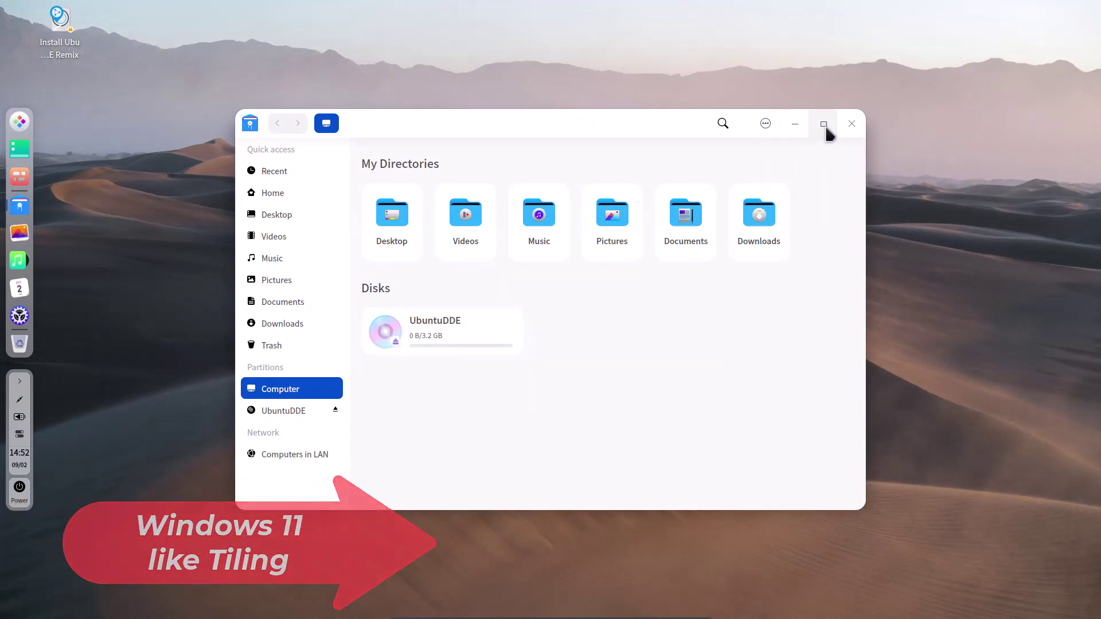
Use snap layouts to maximize the file manager, then the top-left quarter, finally the right half
mouse_move(826, 128)
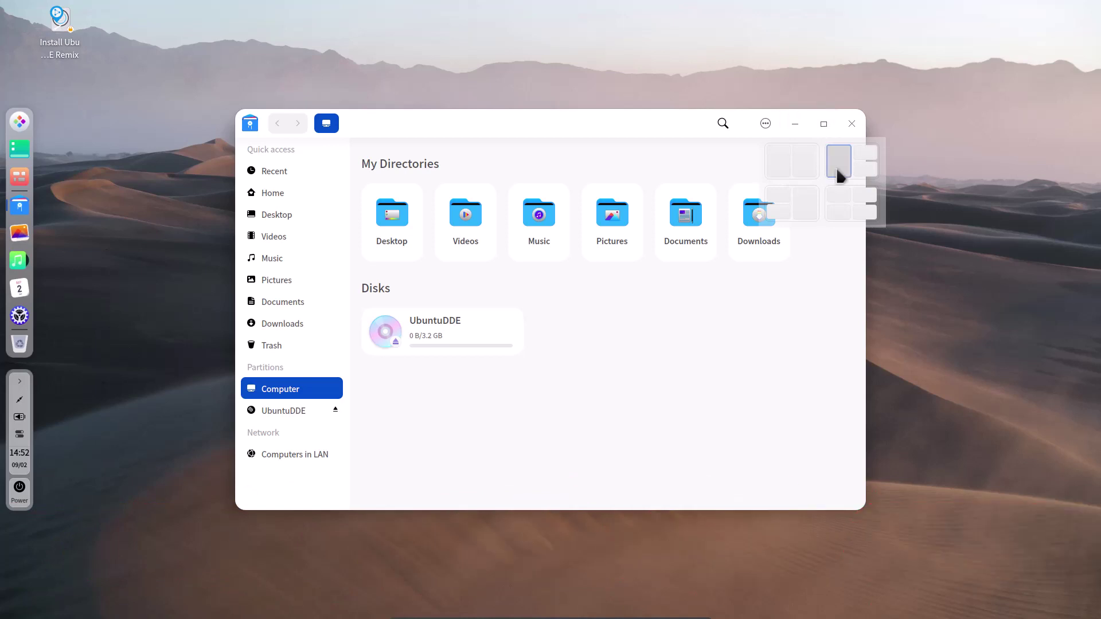
left_click(827, 135)
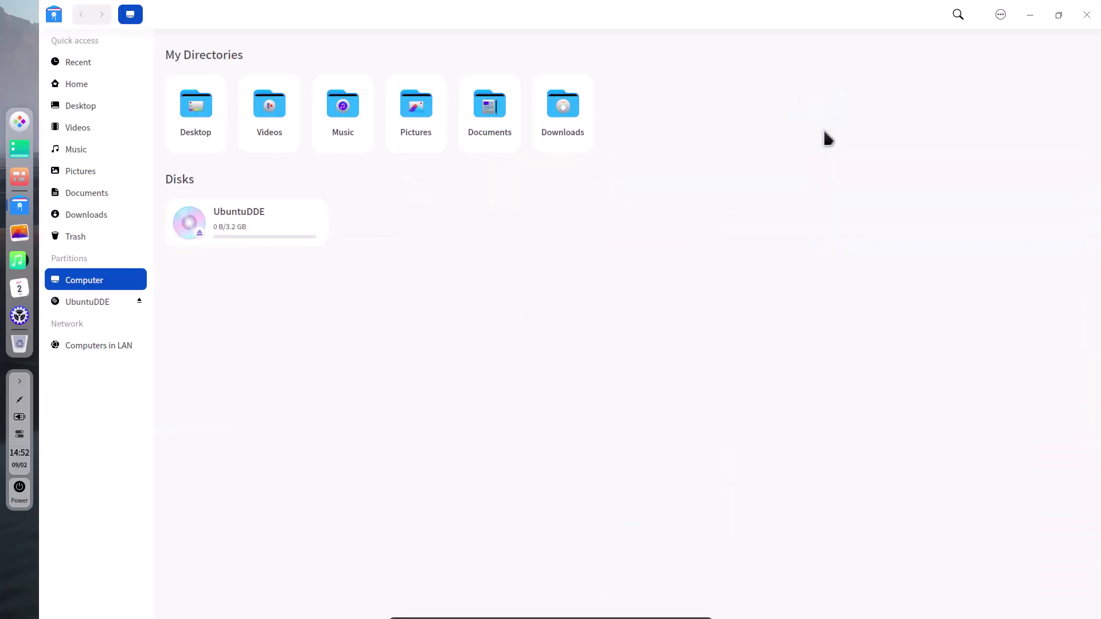
mouse_move(1055, 20)
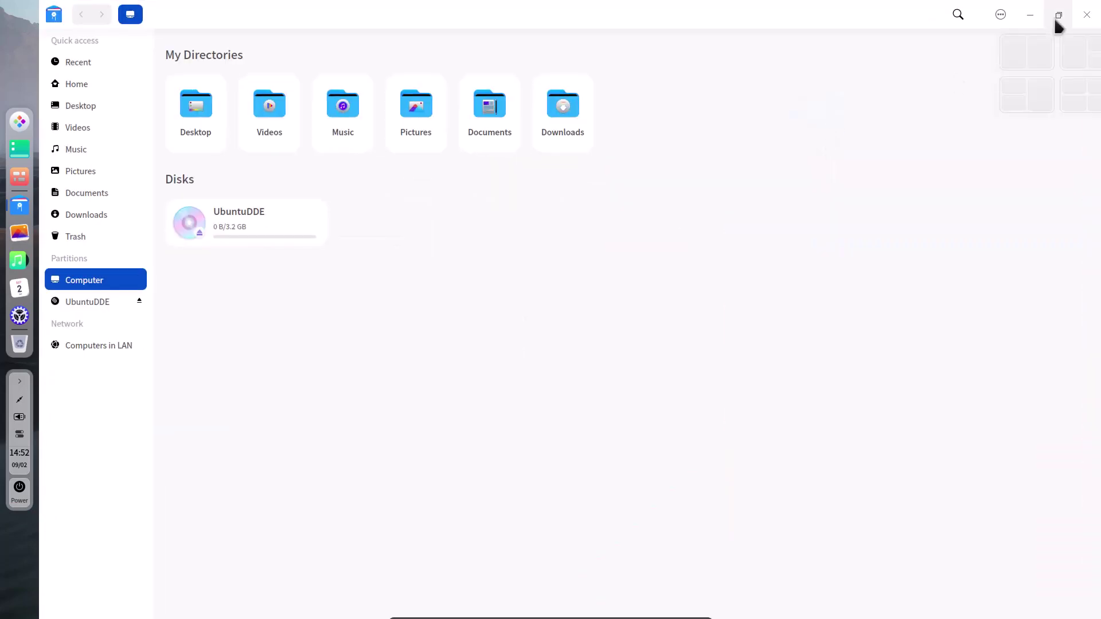
left_click(1012, 87)
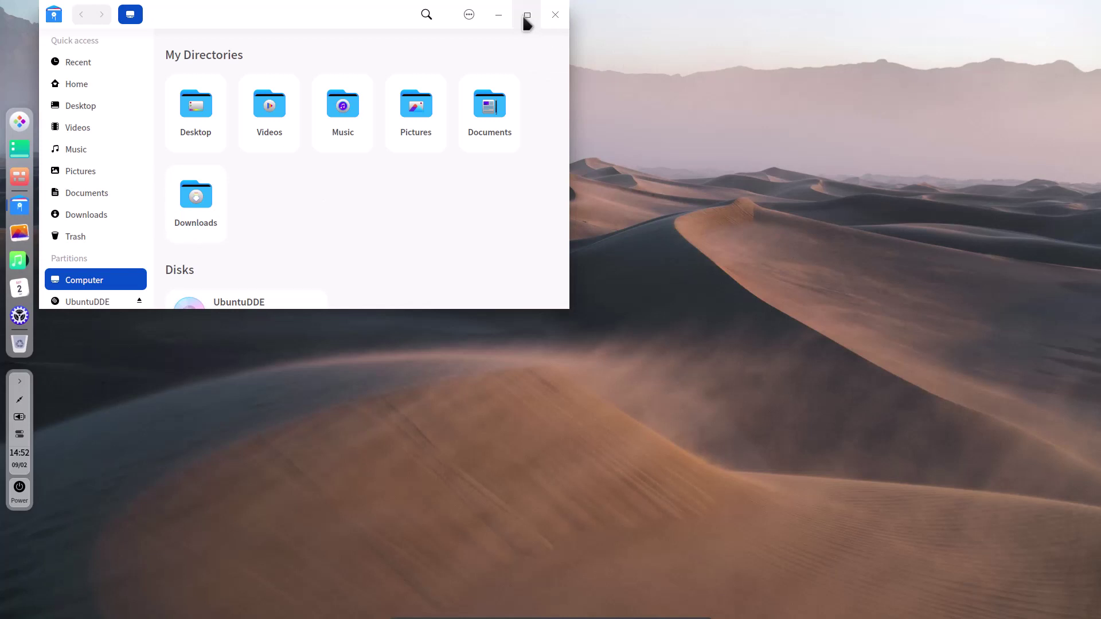
mouse_move(526, 20)
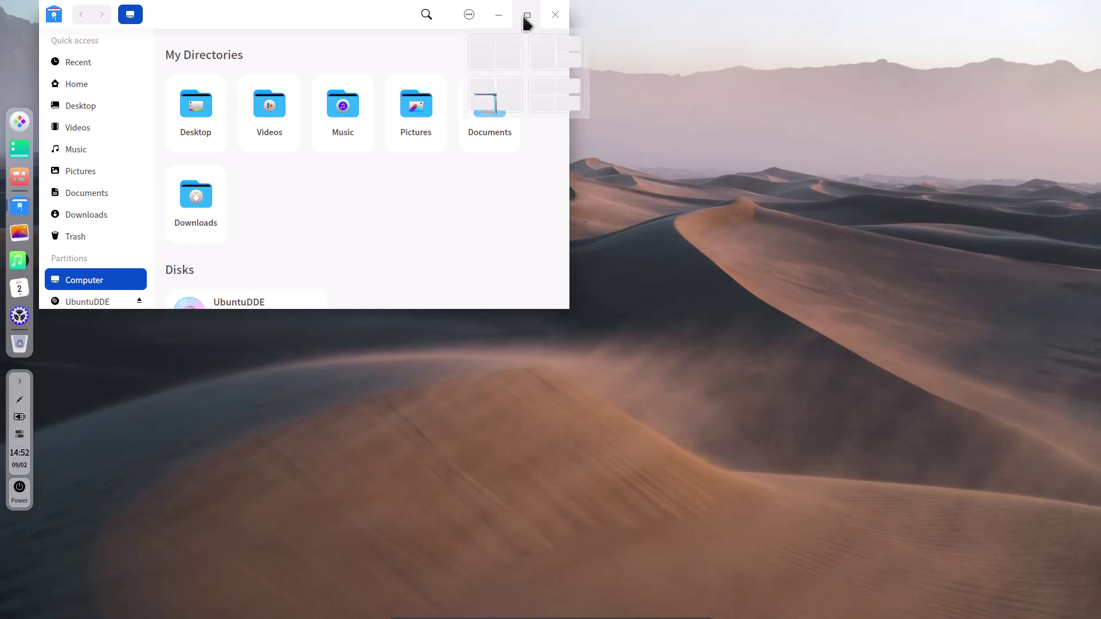
left_click(510, 62)
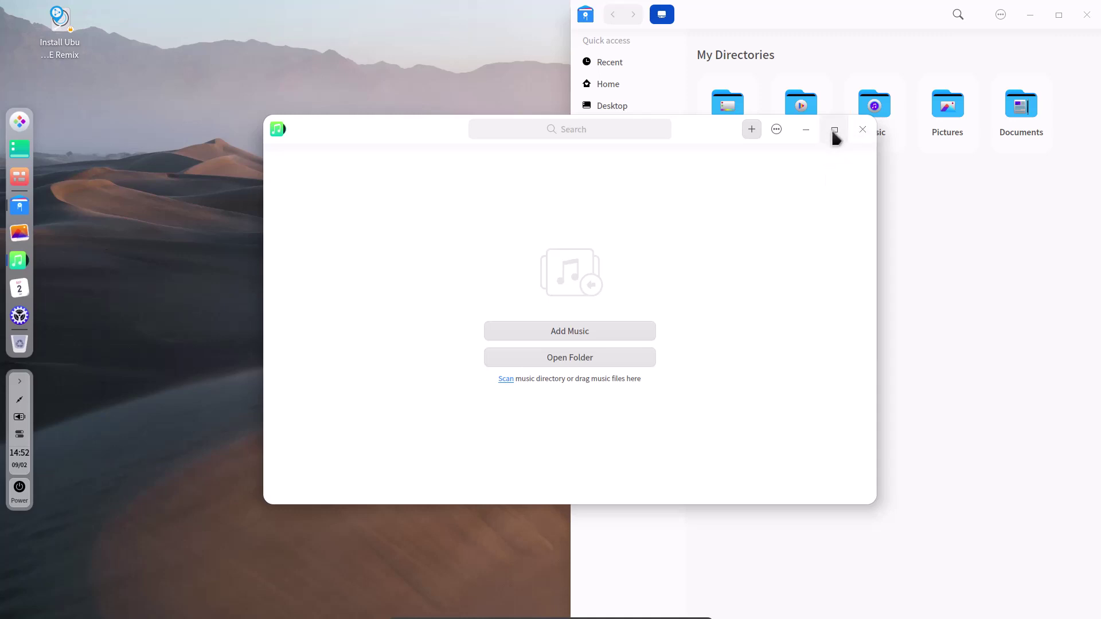
Quit the music player, choosing Exit instead of minimizing to the tray
left_click(863, 131)
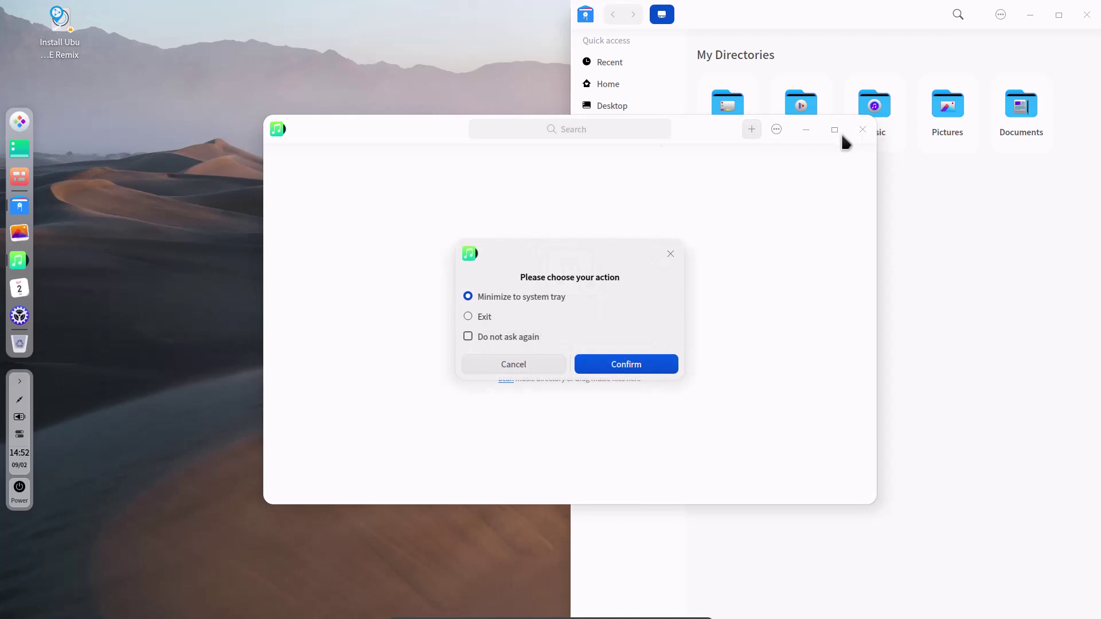
left_click(480, 317)
left_click(626, 367)
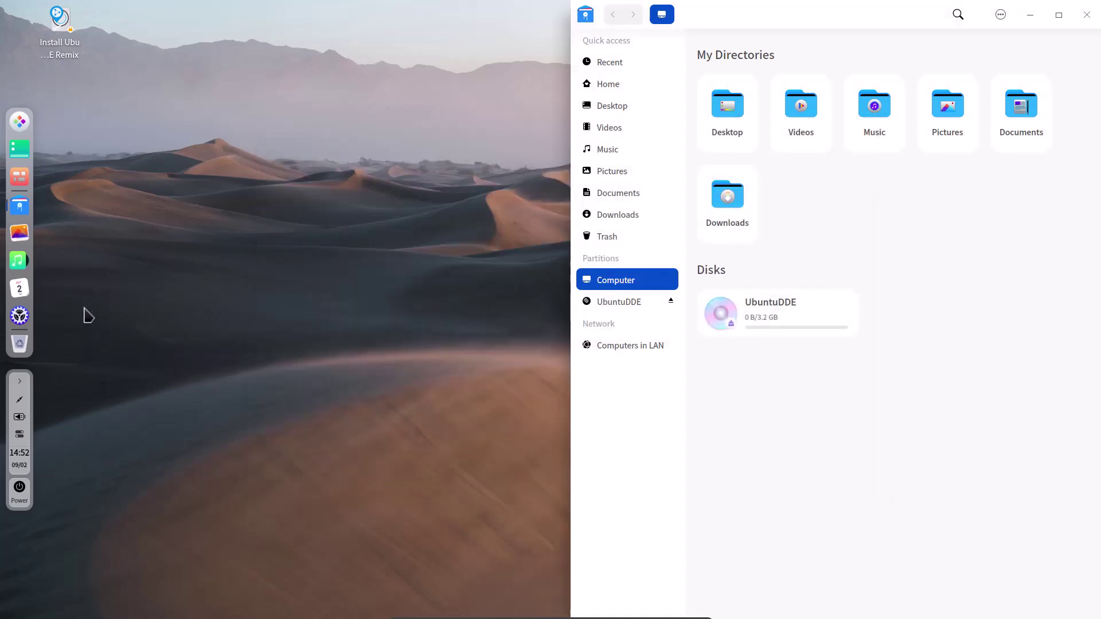
Tile Control Center on the left half with the file manager filling the right half
left_click(20, 317)
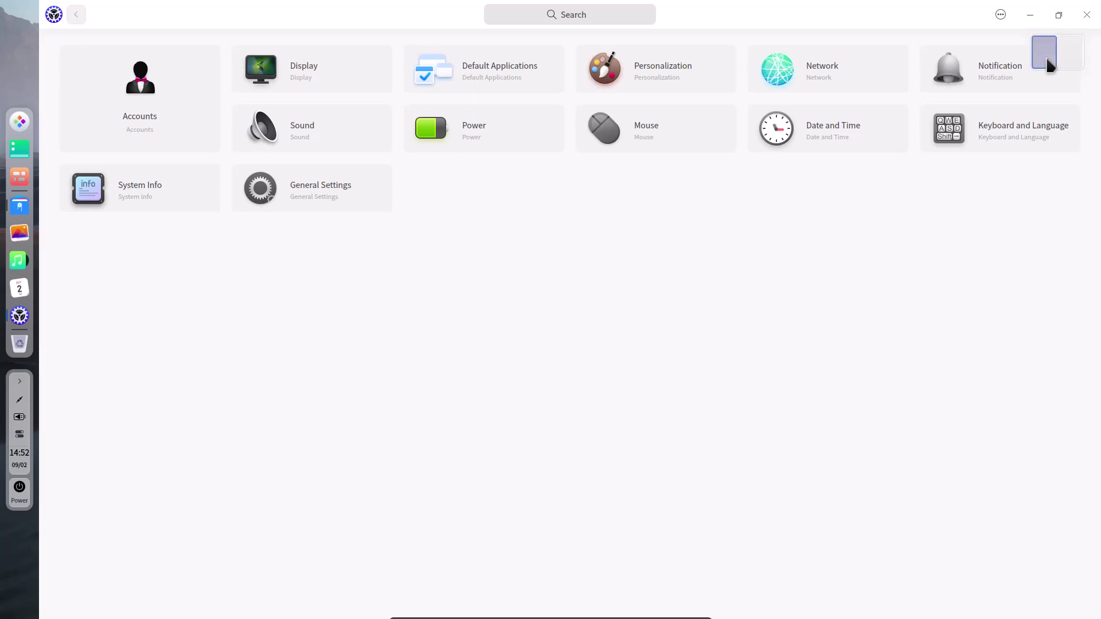
left_click(1044, 53)
left_click(862, 270)
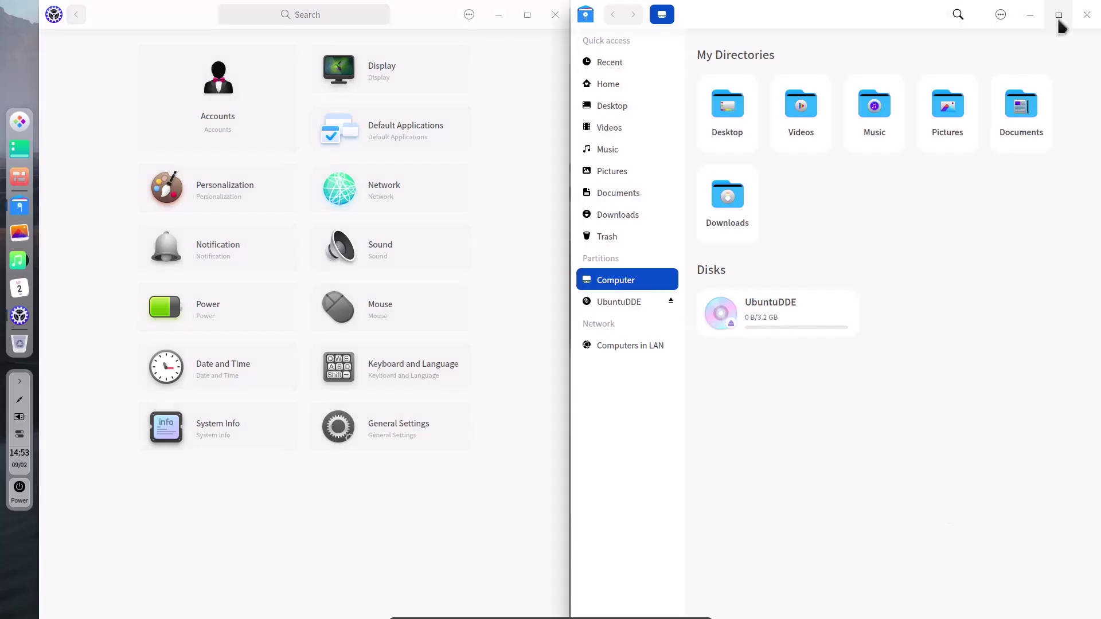
Close both the Control Center and the file manager windows
mouse_move(1060, 24)
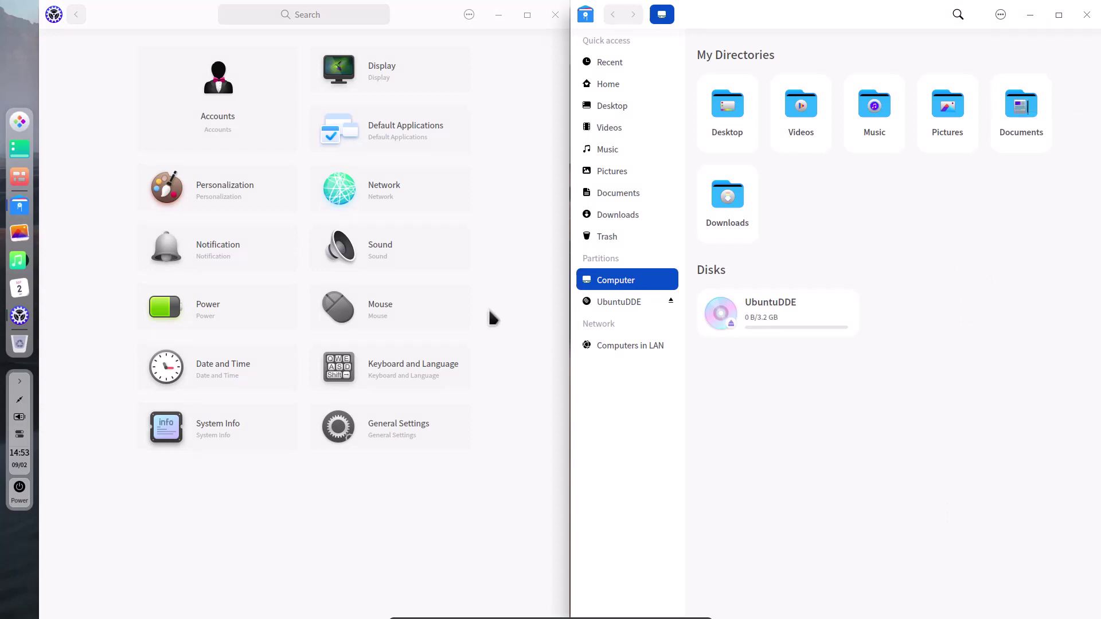
left_click(555, 17)
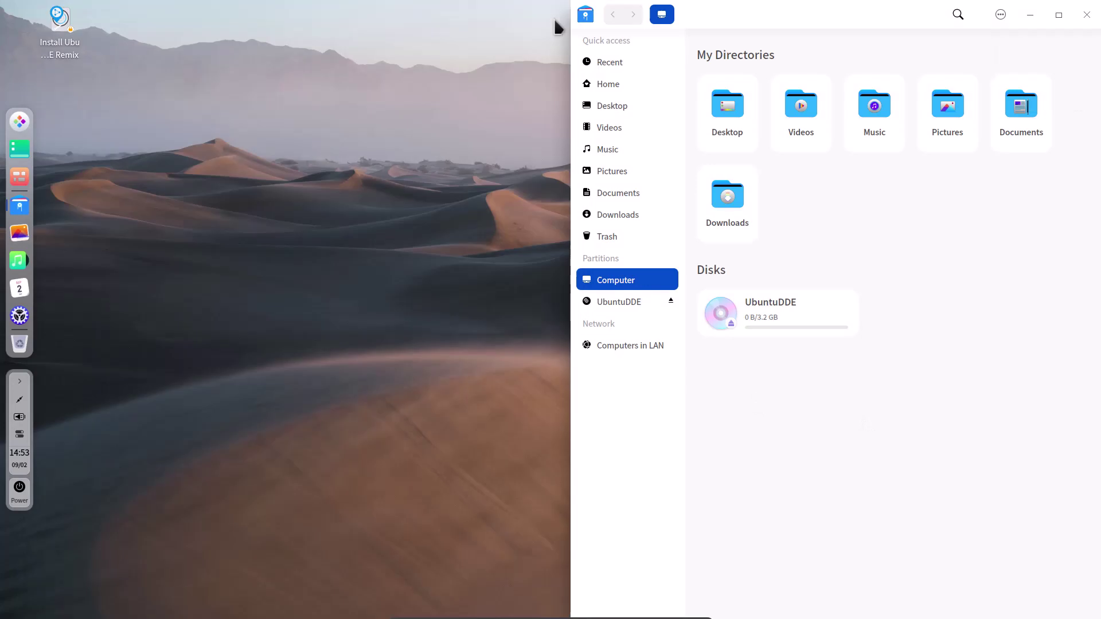
left_click(1087, 17)
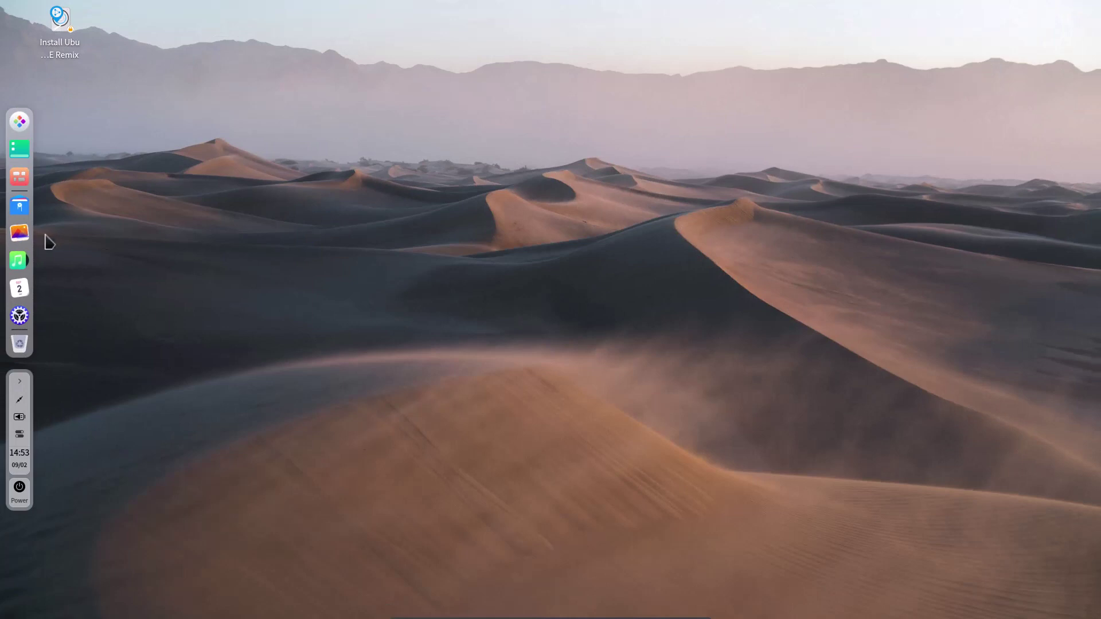
Reopen the file manager and Control Center, dragging the settings window down and right
left_click(21, 208)
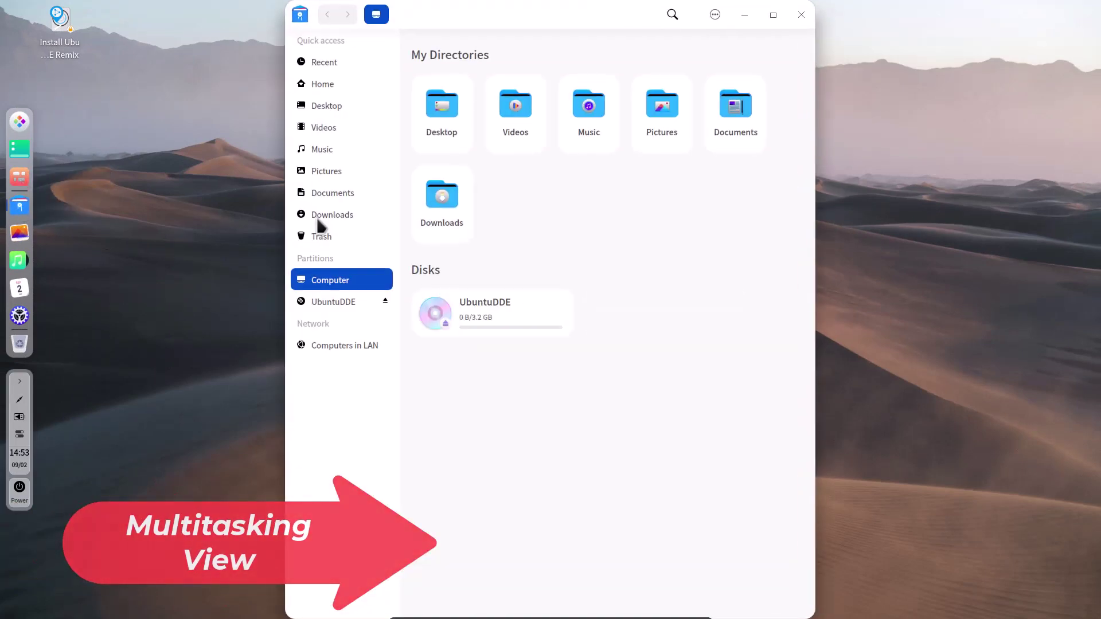
left_click(19, 316)
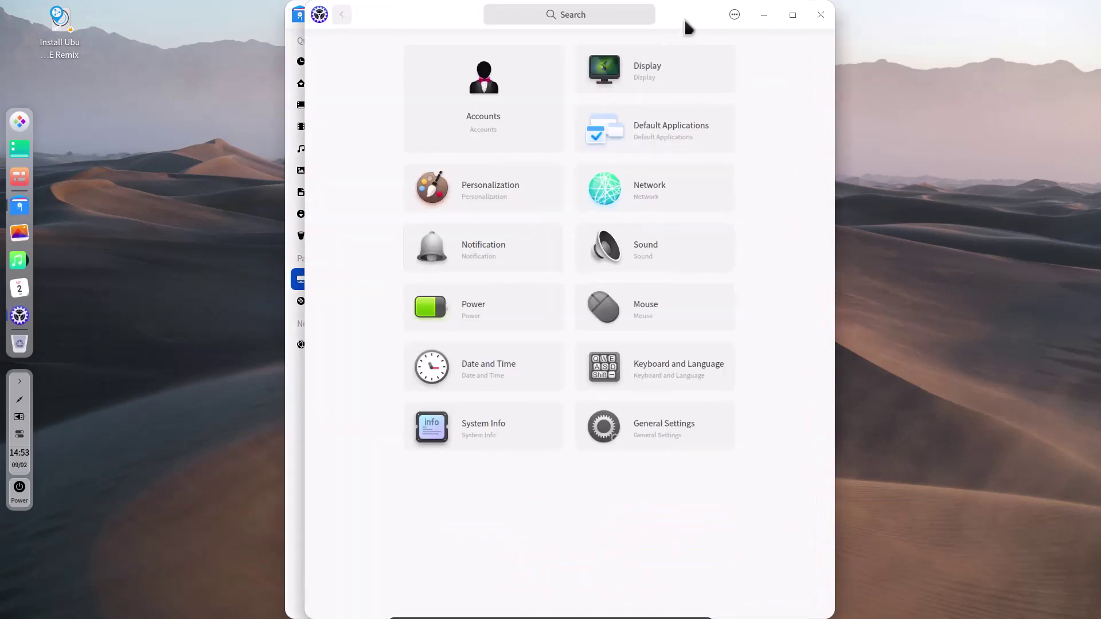
left_click_drag(692, 20, 845, 87)
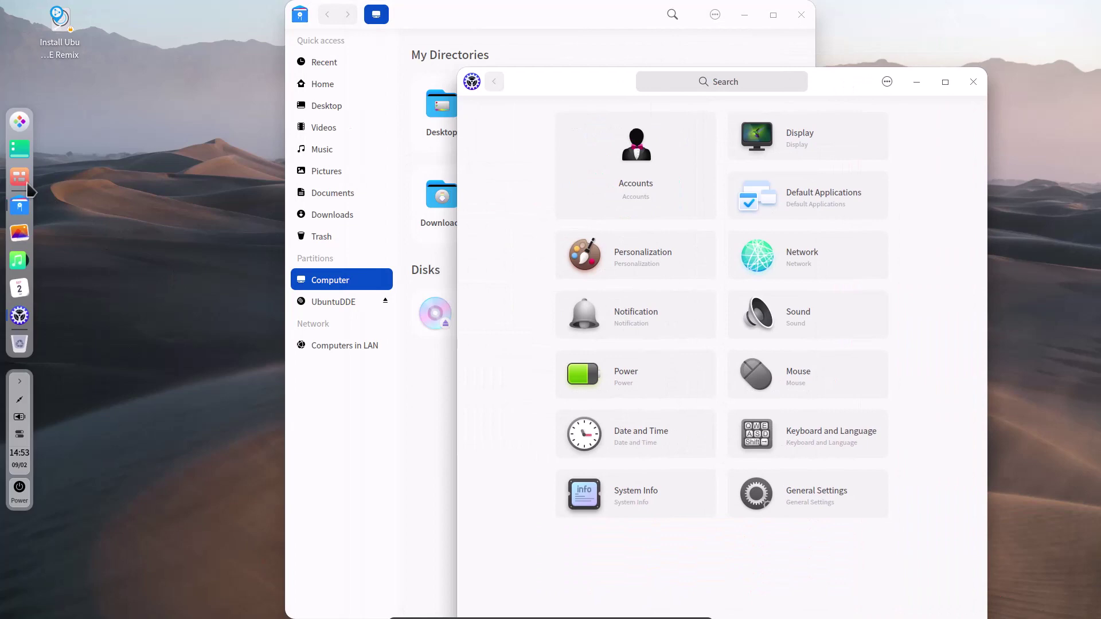
In the multitasking view, move the file manager to workspace 2, return to workspace 1, then show notifications
left_click(27, 185)
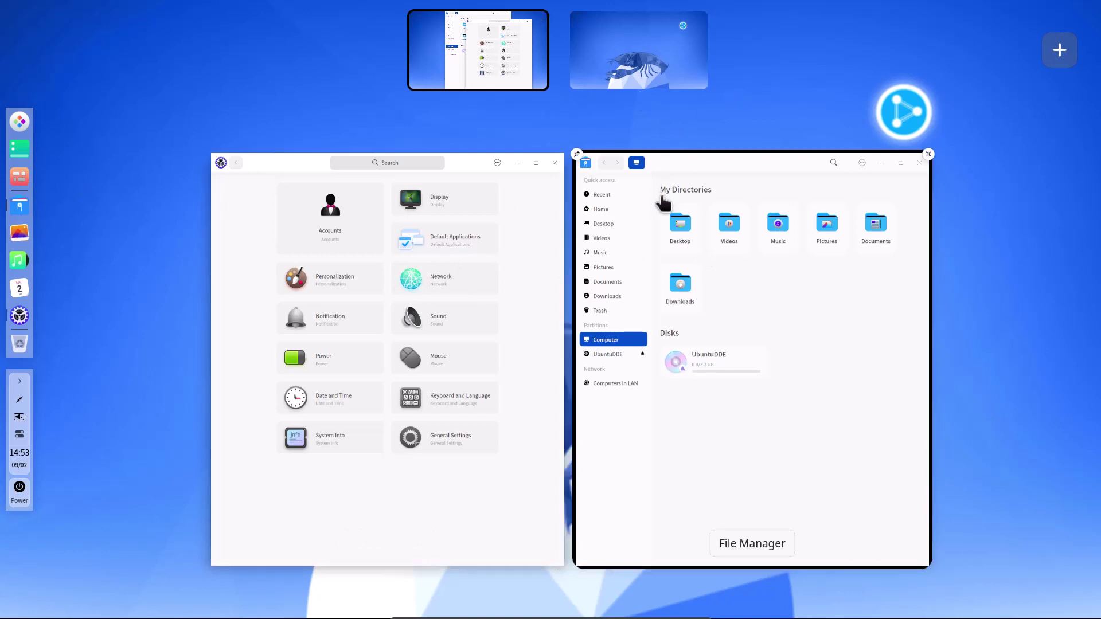
left_click_drag(662, 211, 633, 51)
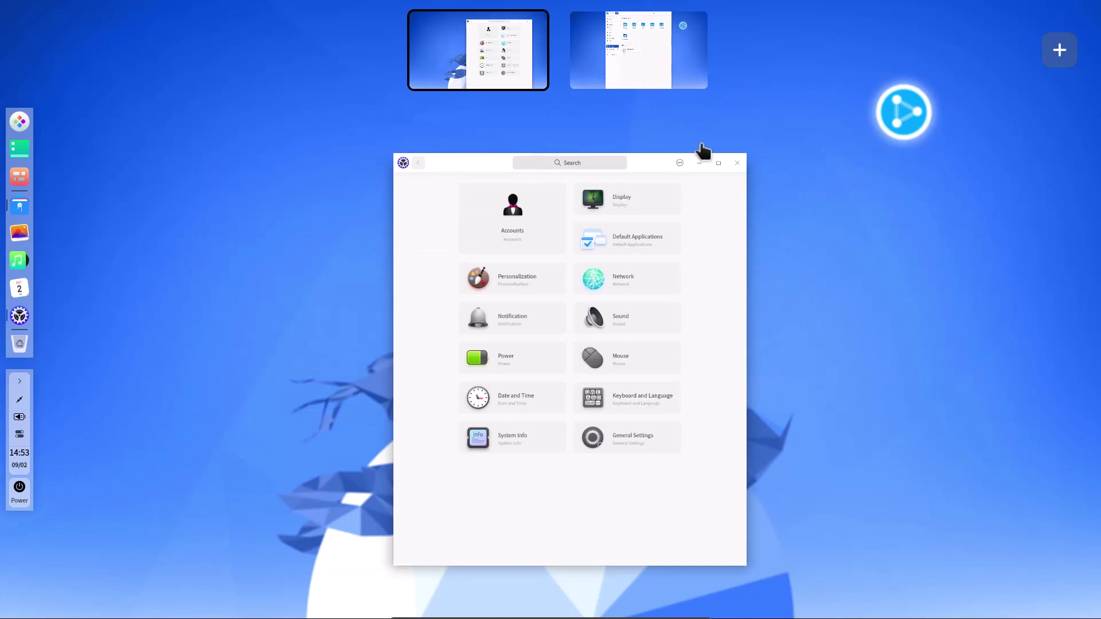
left_click(622, 66)
left_click(522, 69)
left_click(736, 239)
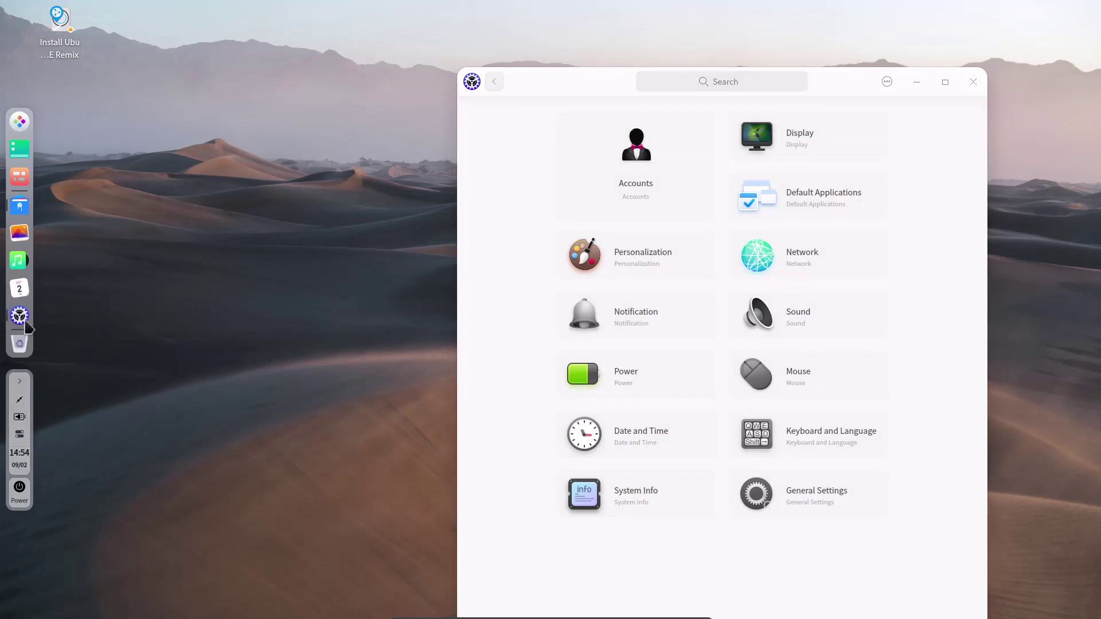
mouse_move(22, 463)
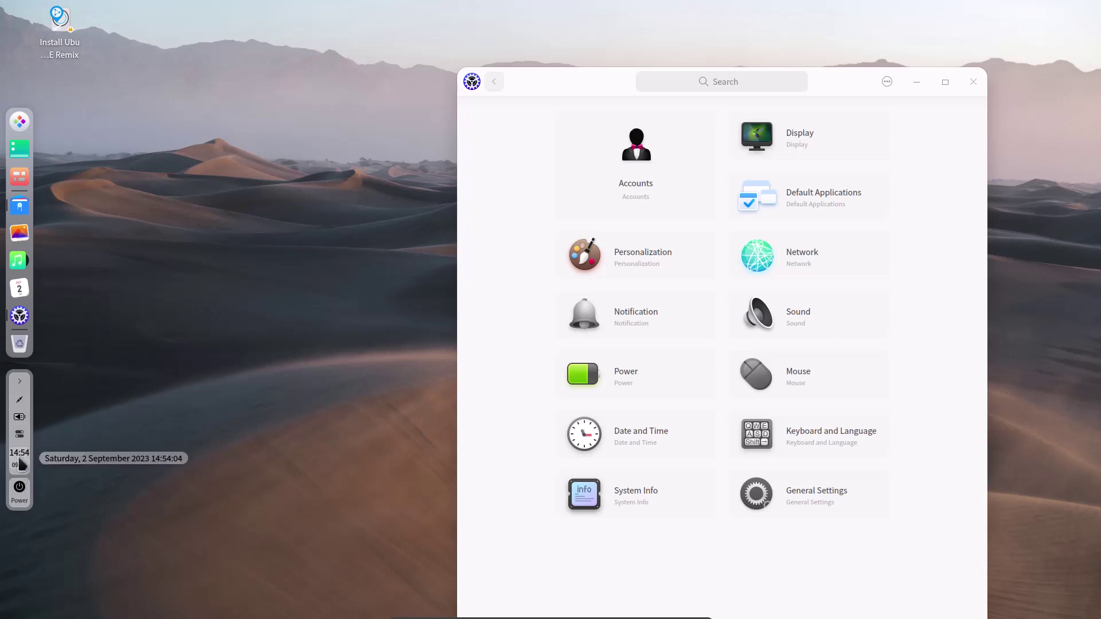
left_click(22, 463)
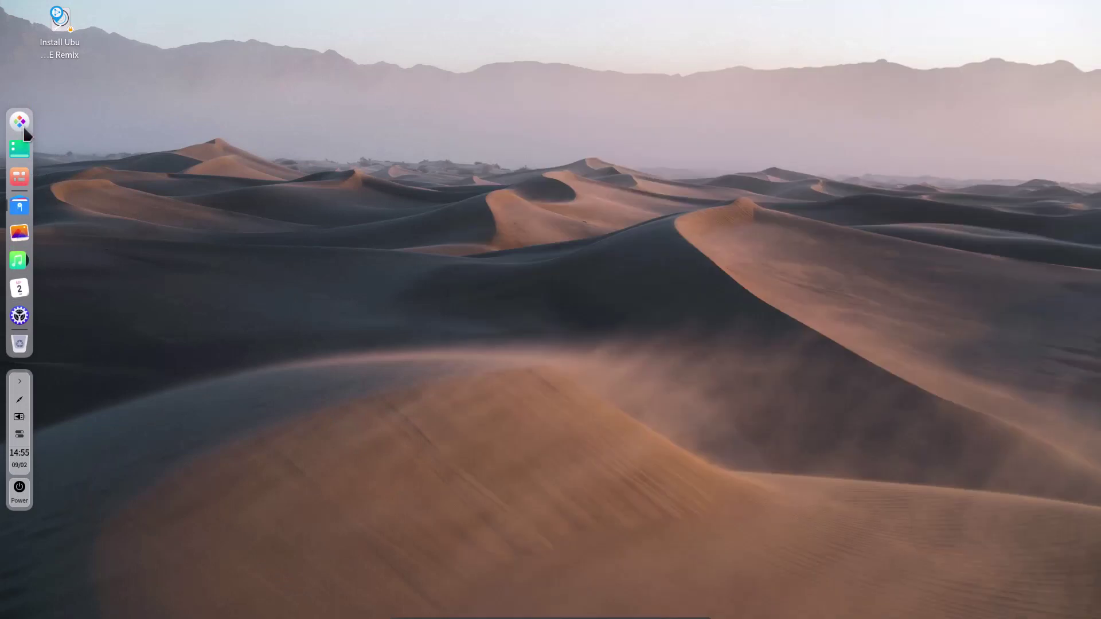
Launch System Monitor from the launcher and maximize it
left_click(23, 127)
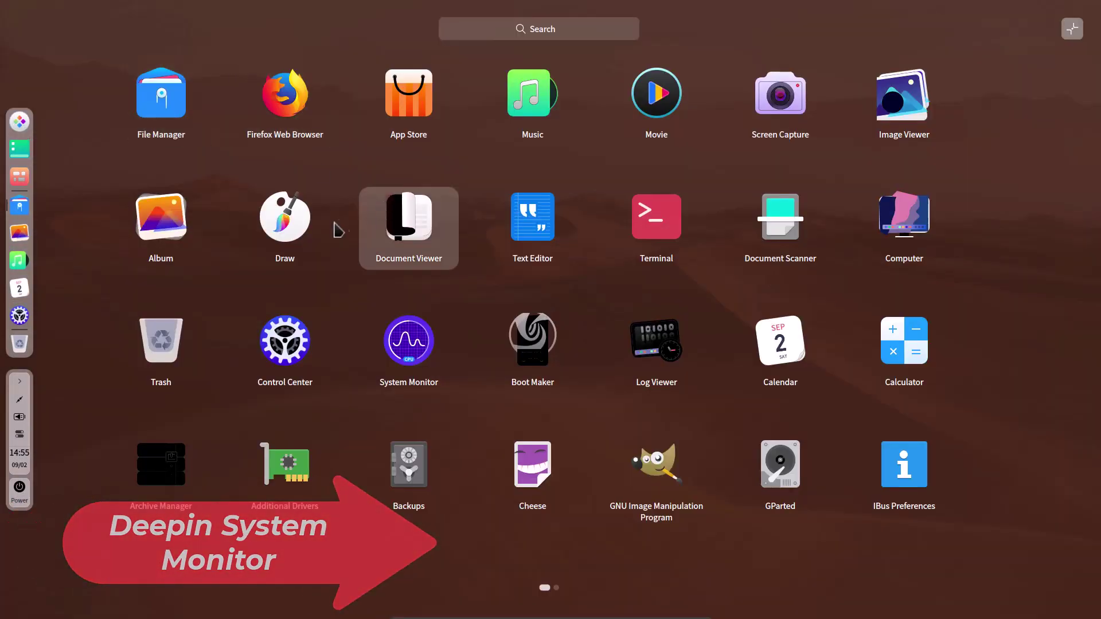
left_click(454, 347)
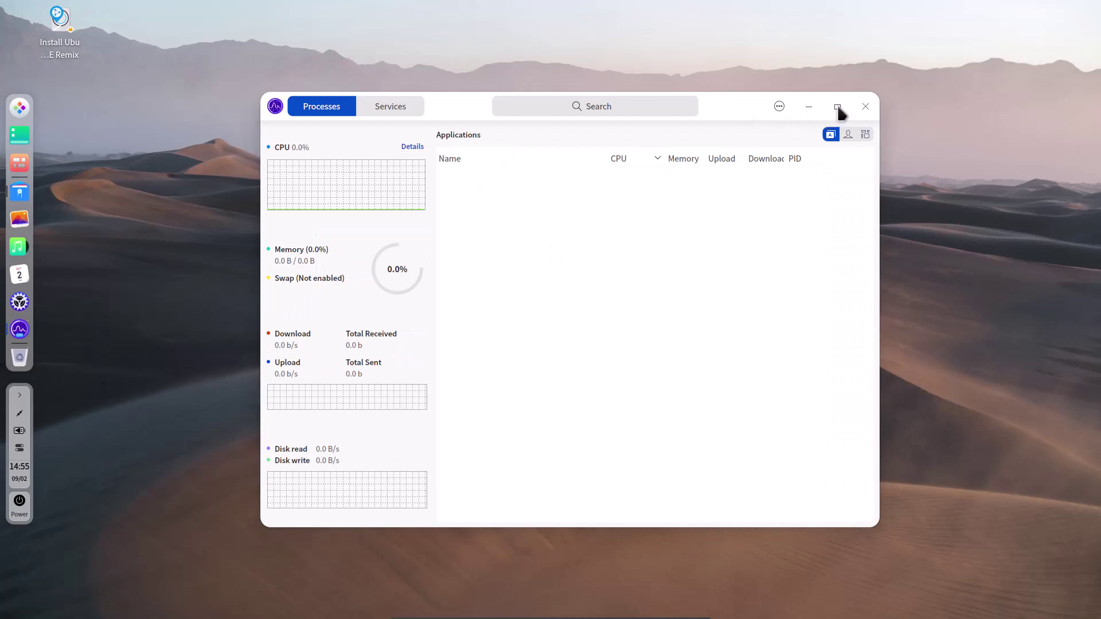
left_click(837, 107)
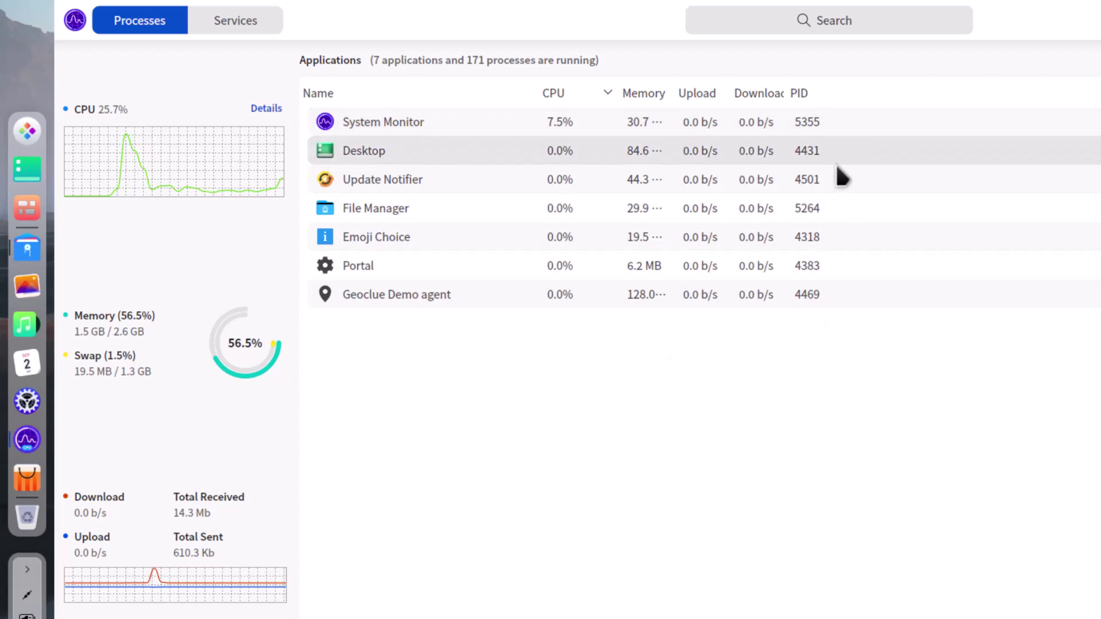
Inspect the Emoji Choice process's actions, then toggle the My processes, All processes and Applications views
right_click(791, 238)
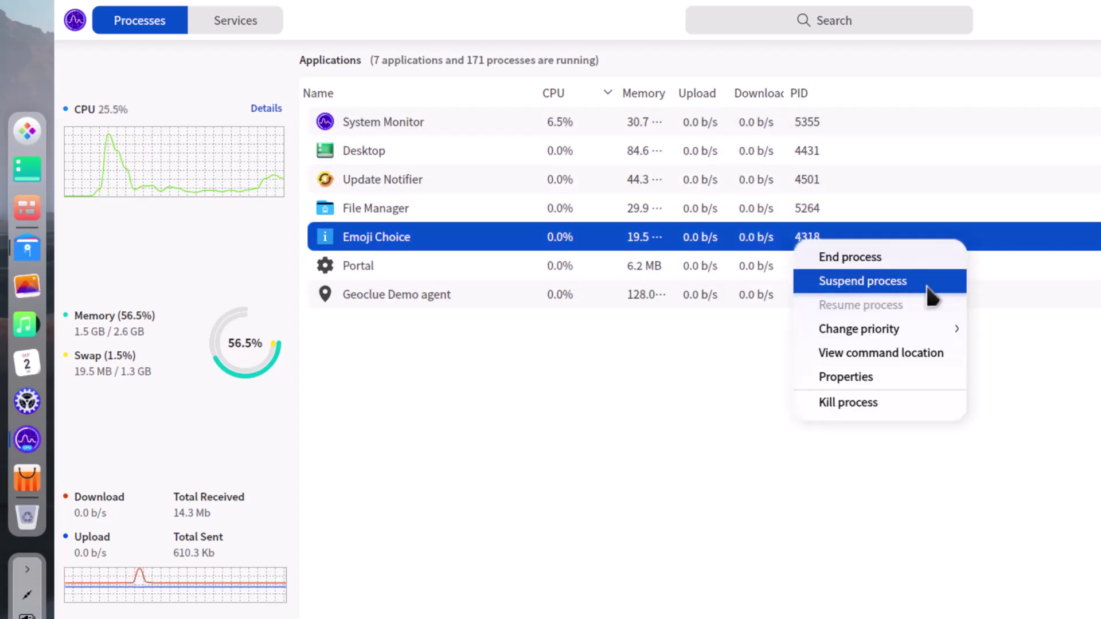
mouse_move(891, 335)
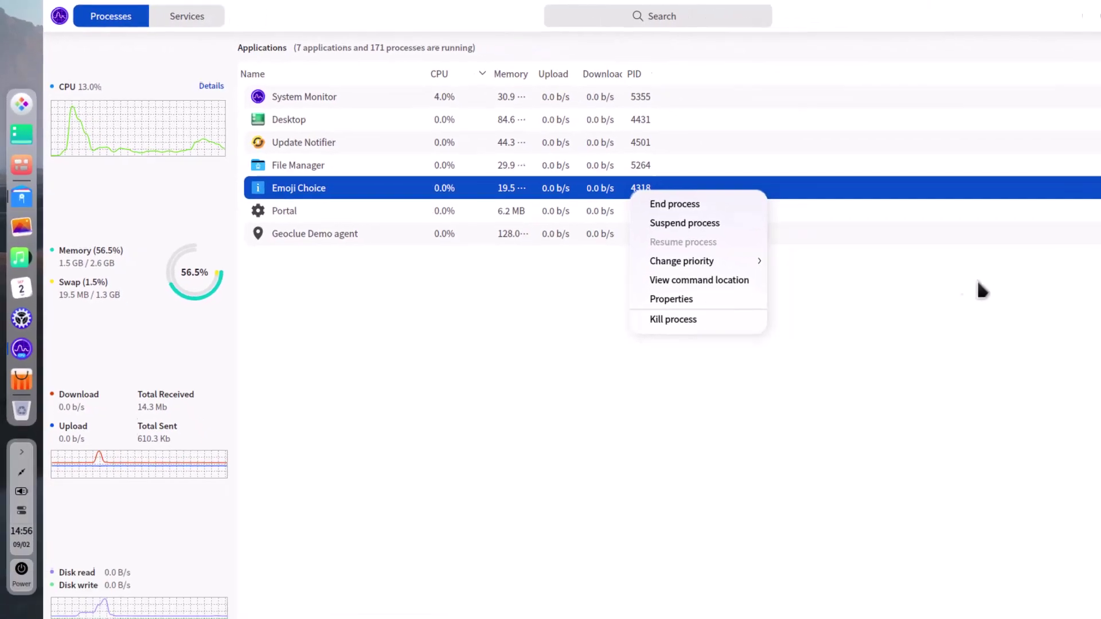
left_click(982, 291)
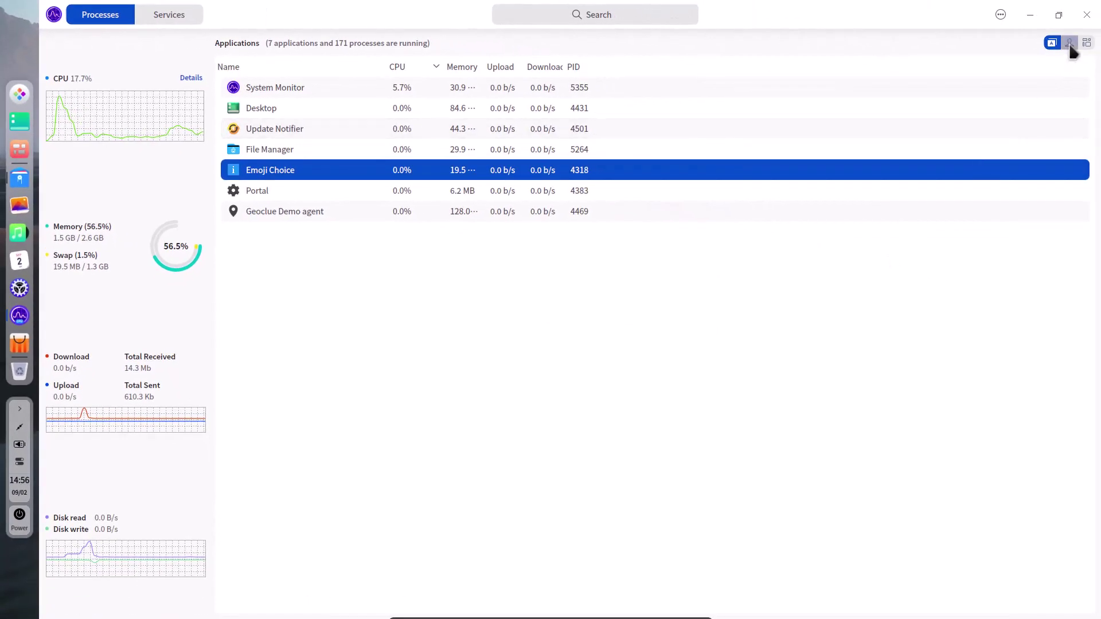
left_click(1070, 44)
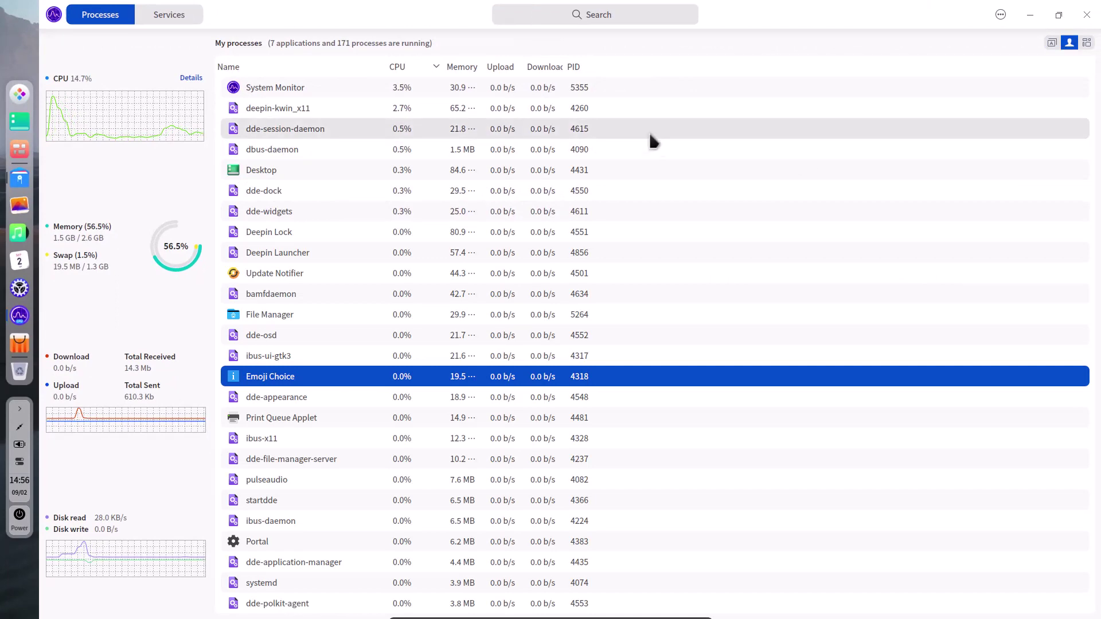
scroll(759, 231, "down", 12)
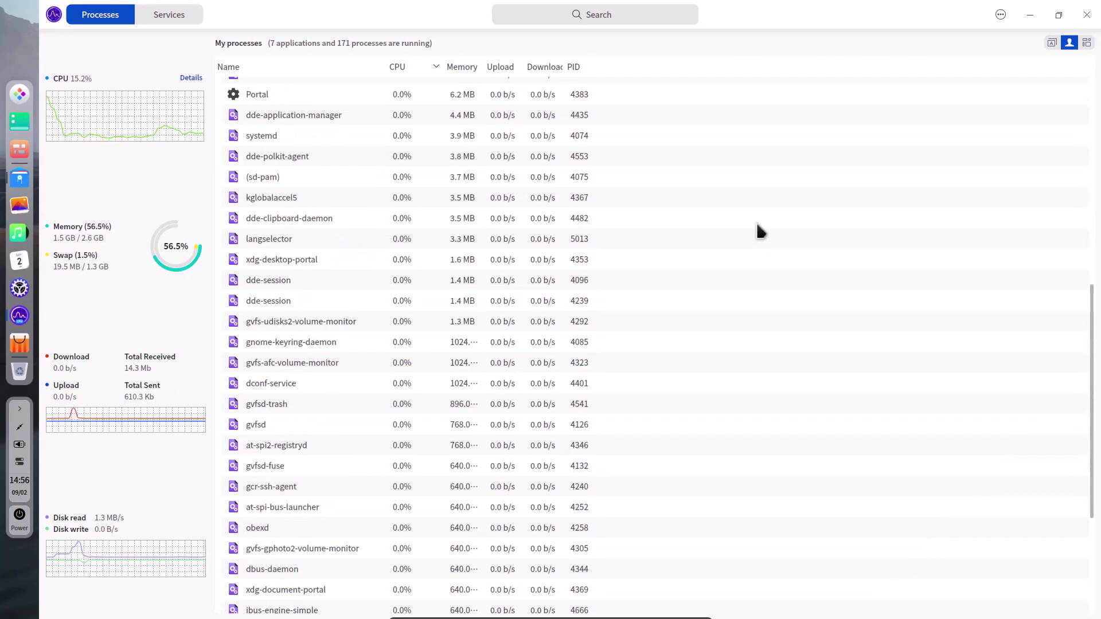
left_click(1085, 43)
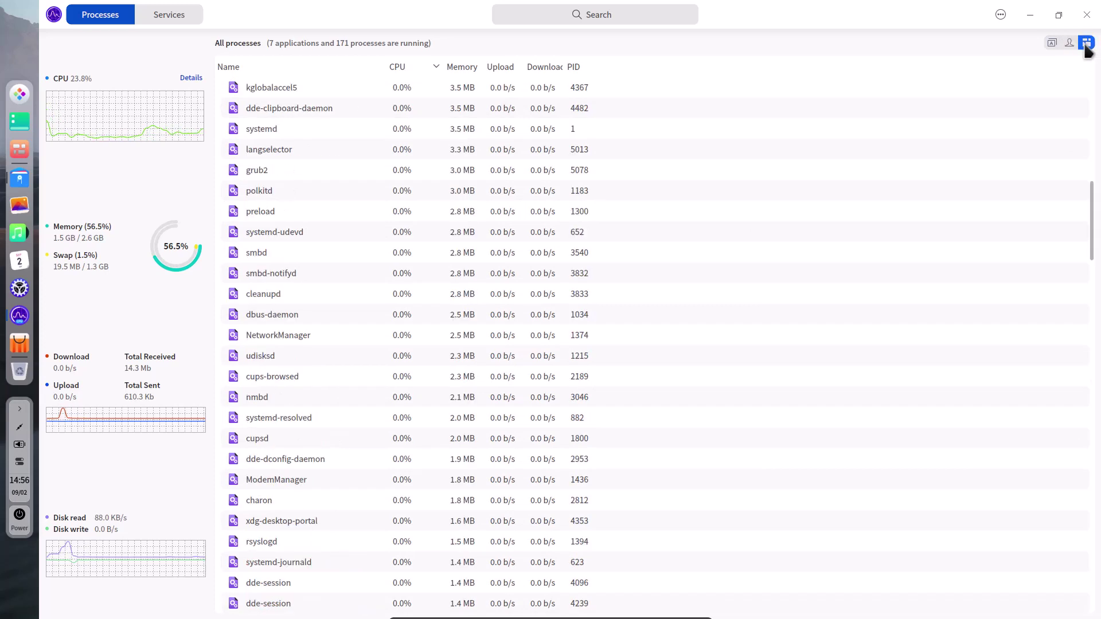
left_click(1051, 44)
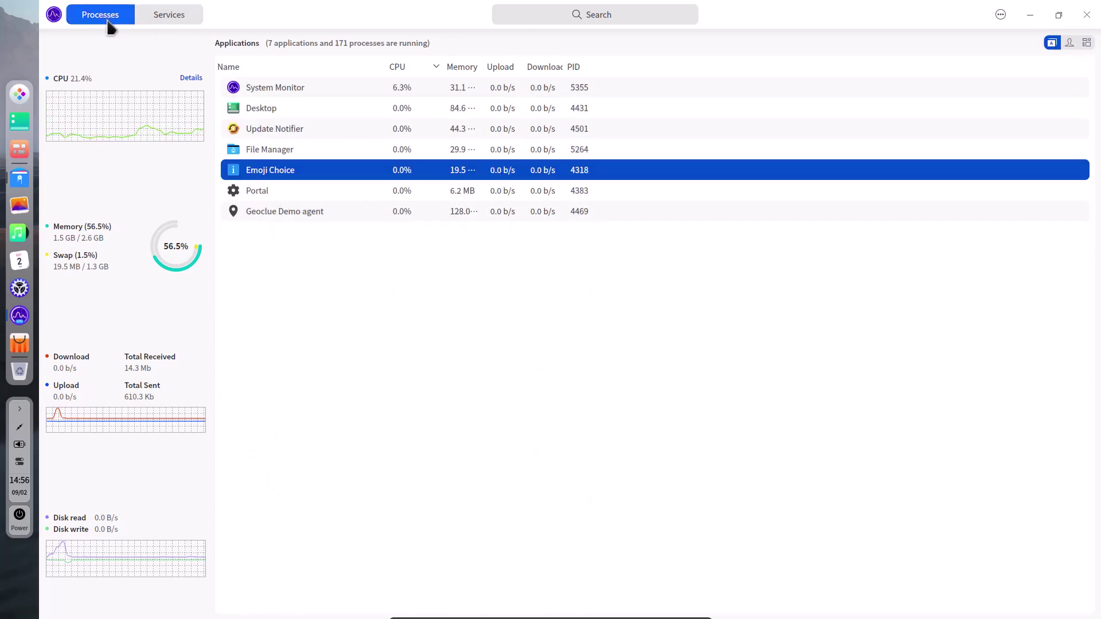
left_click(187, 22)
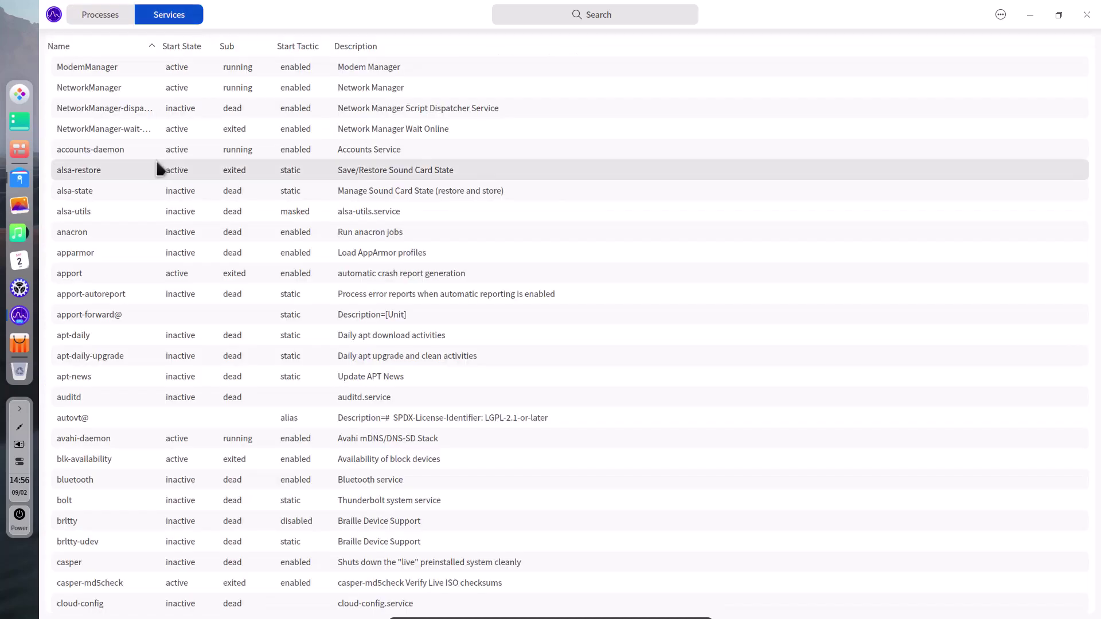
scroll(158, 167, "down", 9)
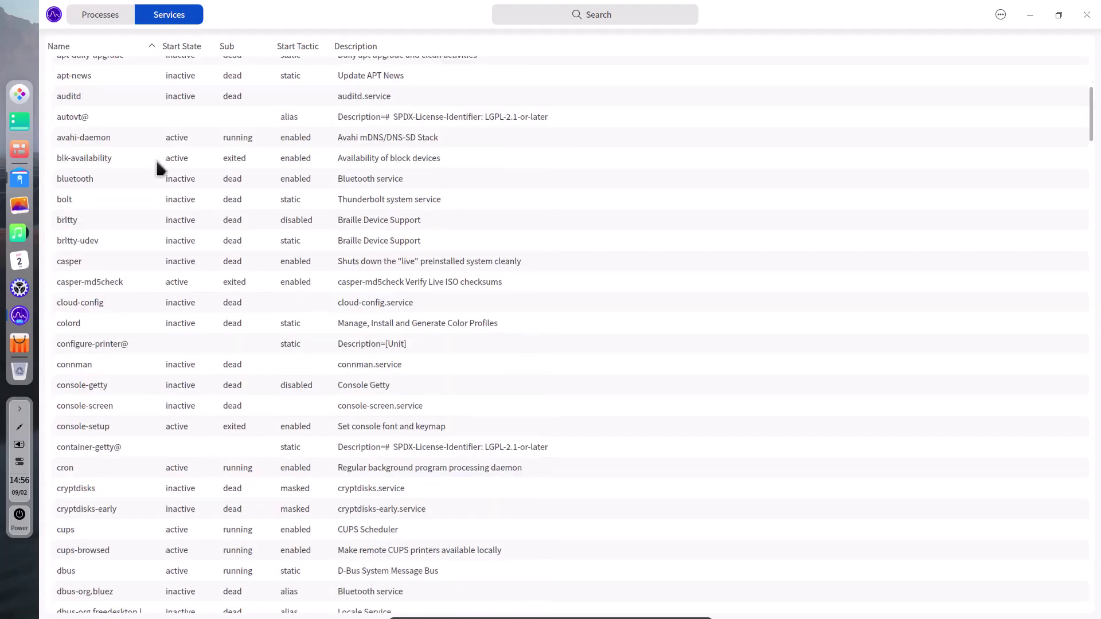
scroll(156, 163, "down", 3)
scroll(157, 164, "up", 12)
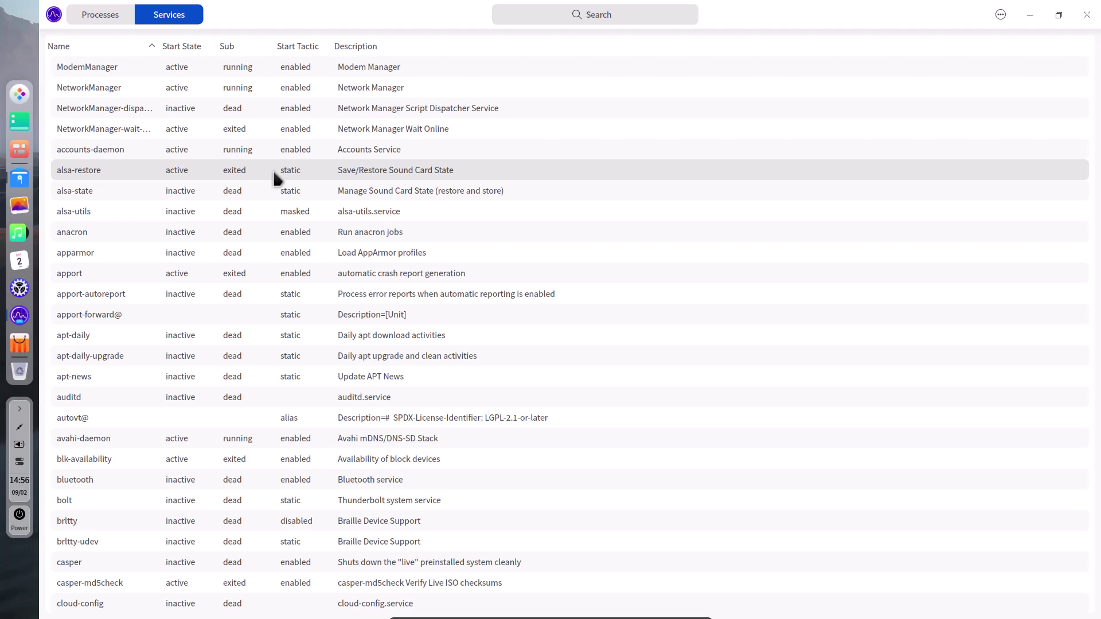
right_click(273, 169)
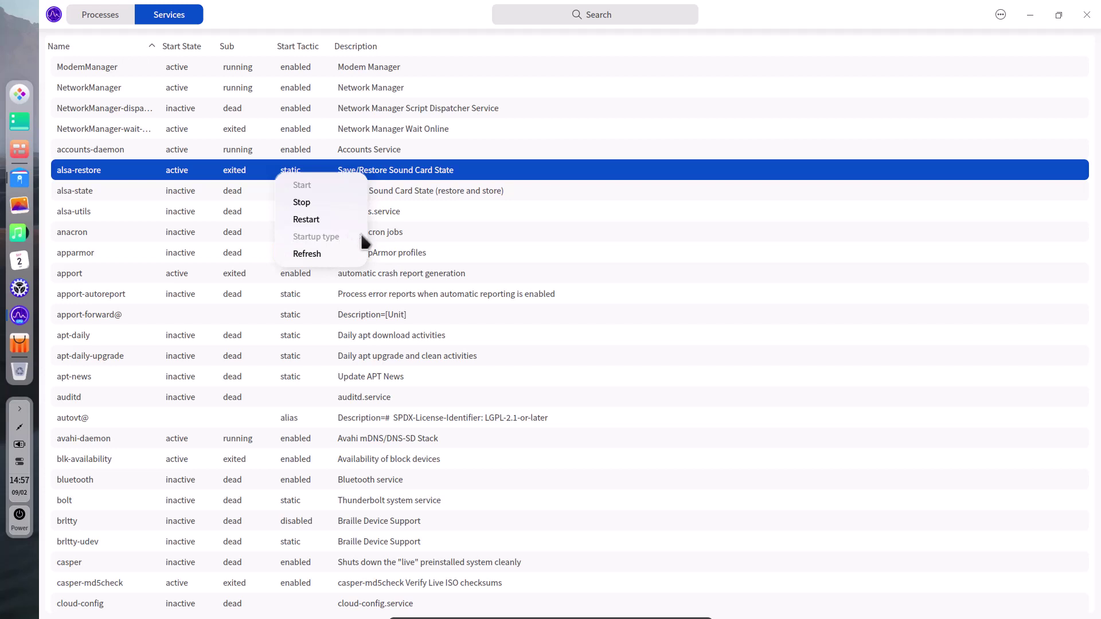
left_click(533, 234)
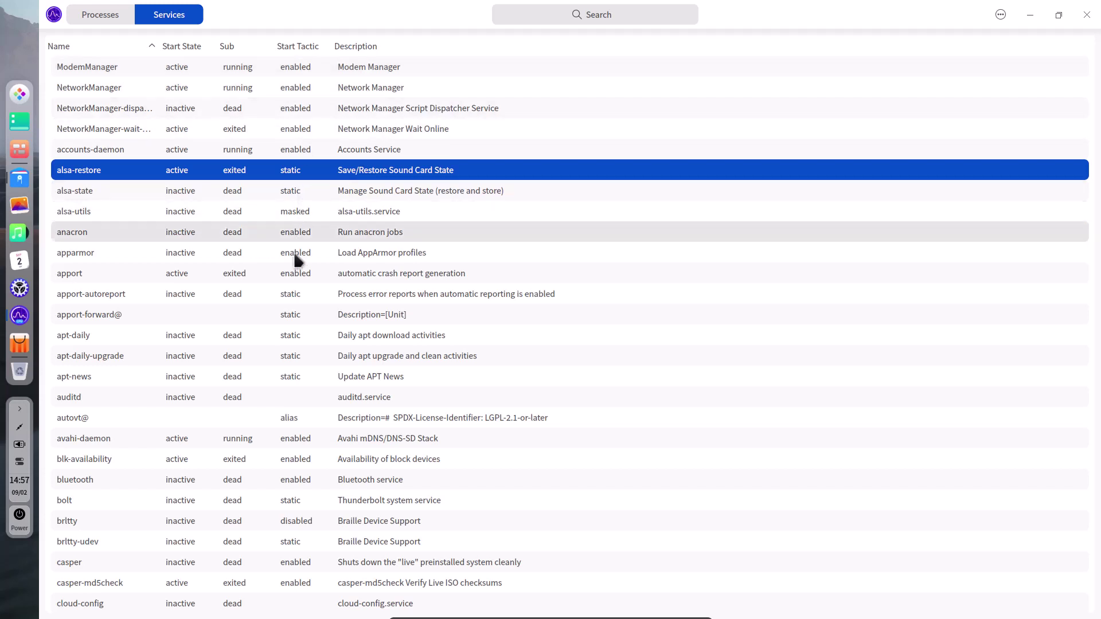
left_click(106, 18)
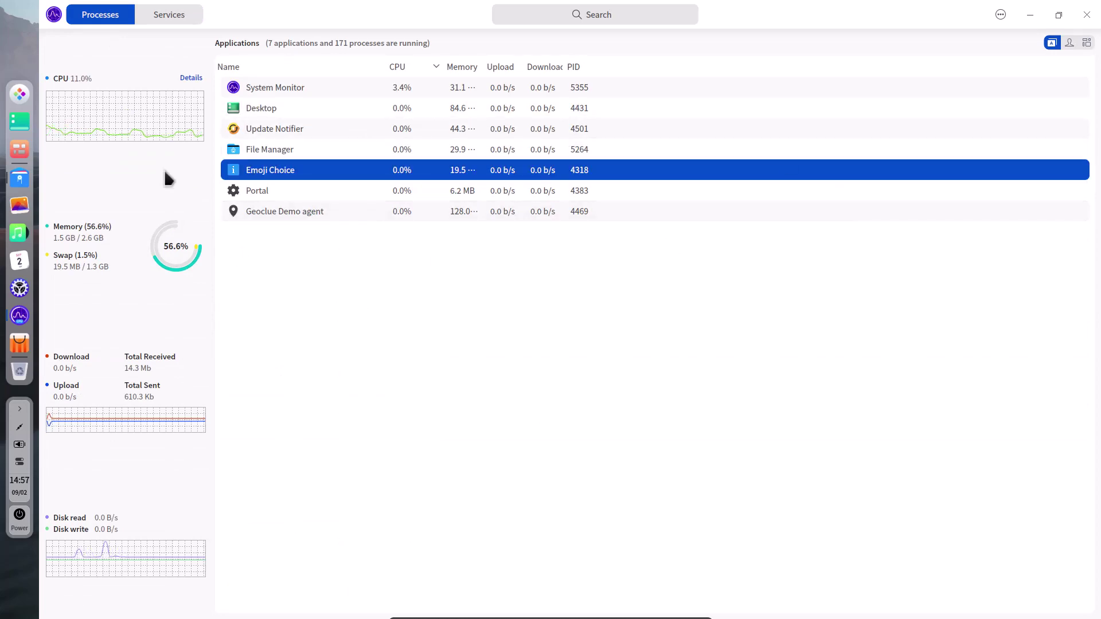
View CPU details, then enp0s3 network details, briefly visiting the Services tab before returning
left_click(122, 127)
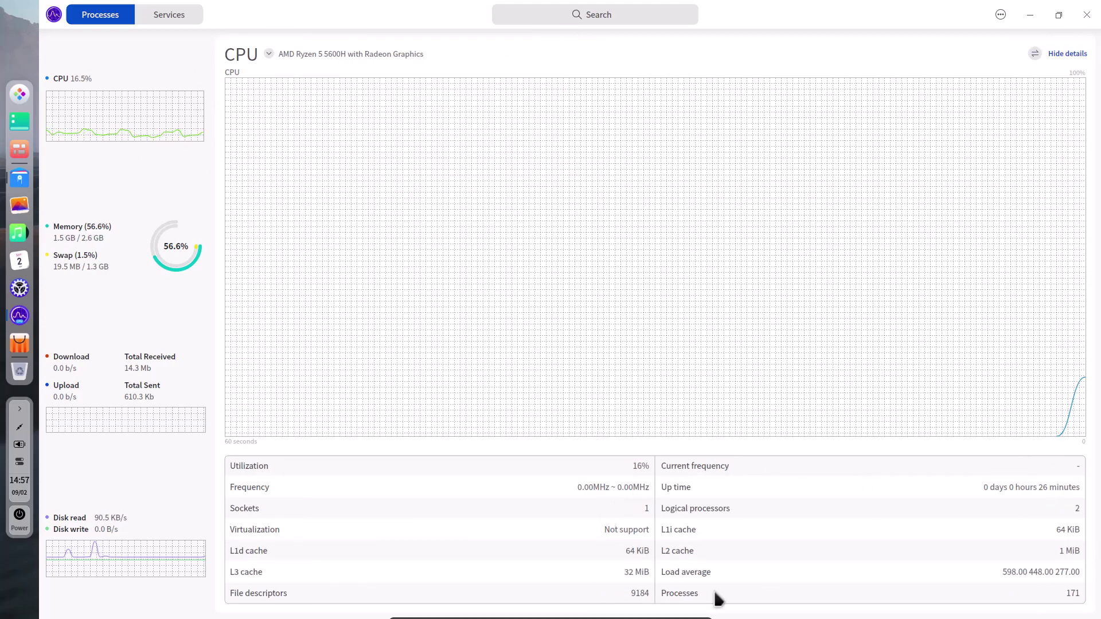
left_click(121, 429)
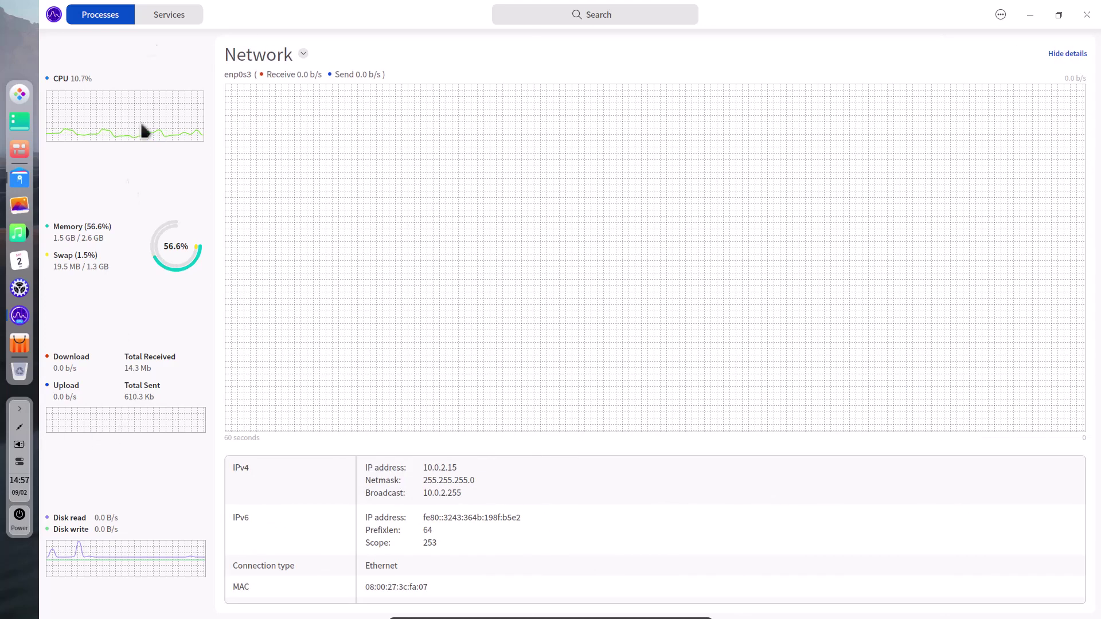
left_click(151, 17)
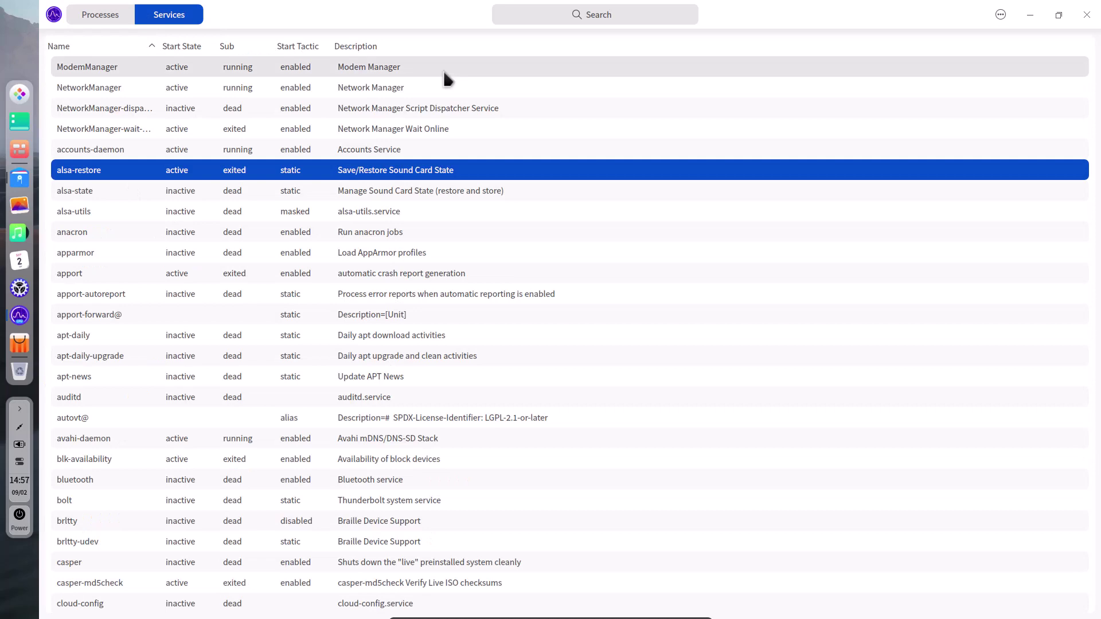
left_click(102, 22)
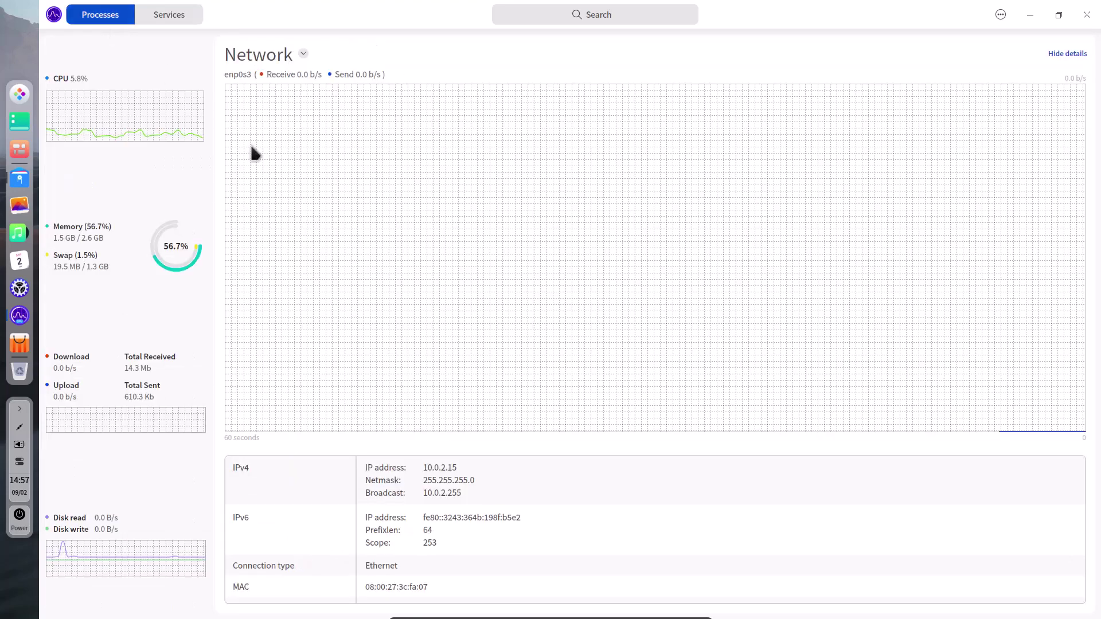